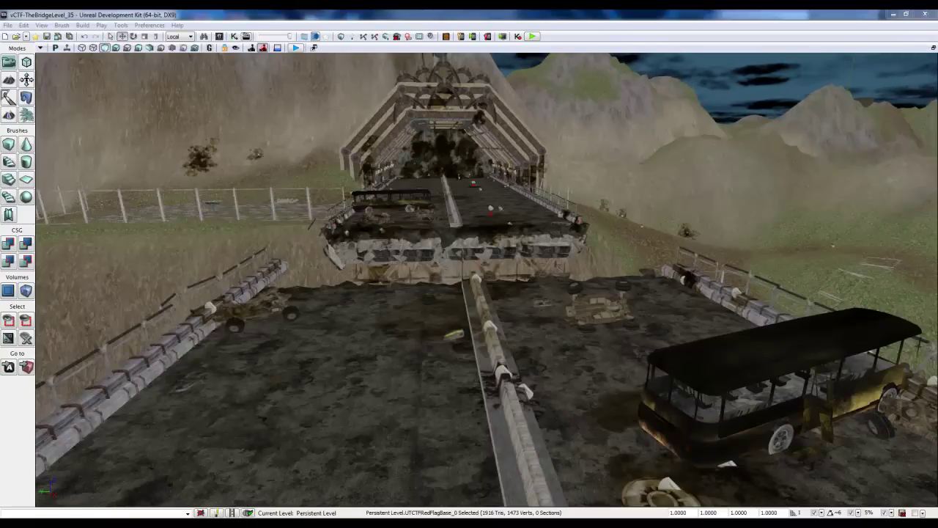
# Step: Examine the burnt bus, surrounding terrain and broken bridge sections in the level viewport
pyautogui.moveTo(427, 251); pyautogui.dragTo(477, 271, button='right')
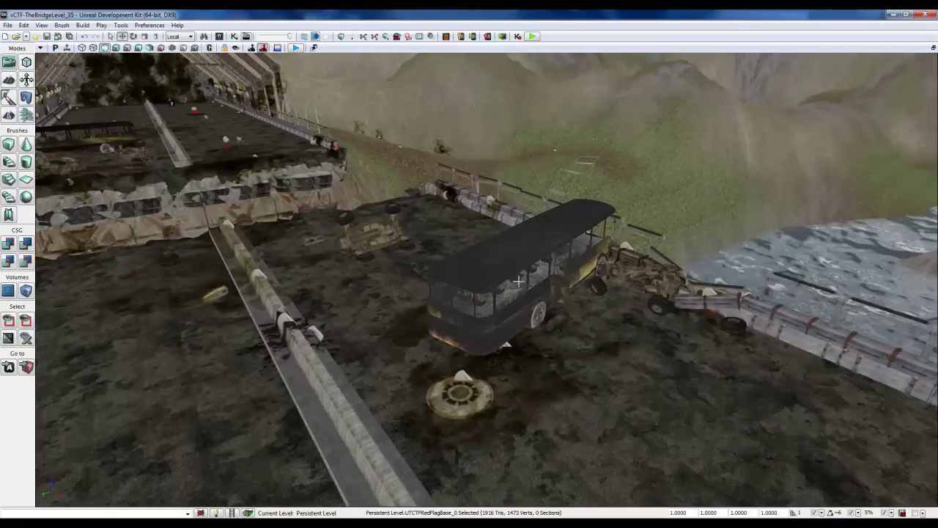
pyautogui.click(516, 279)
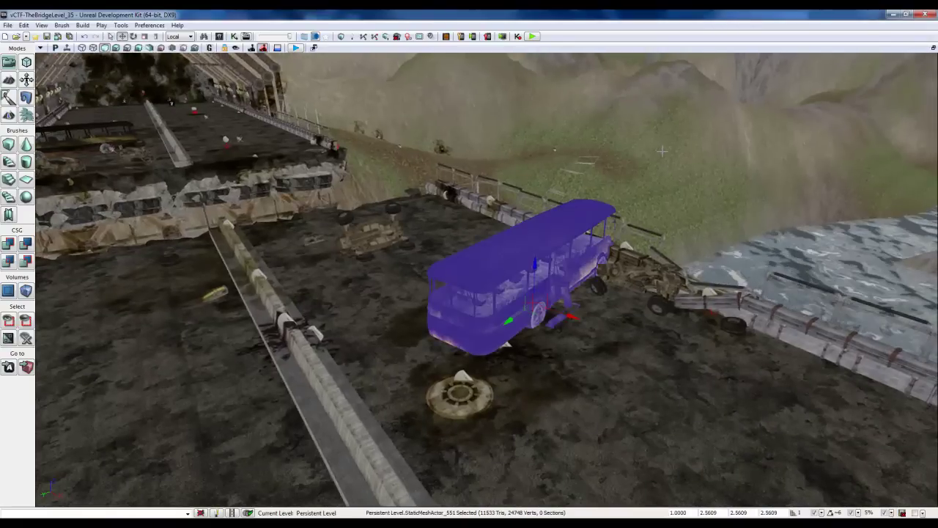
pyautogui.click(659, 151)
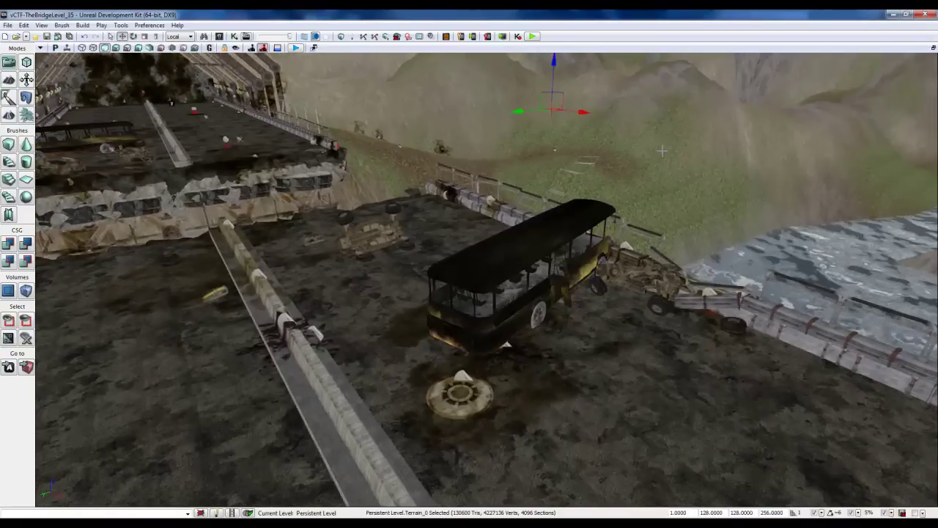
pyautogui.click(579, 216)
pyautogui.click(671, 162)
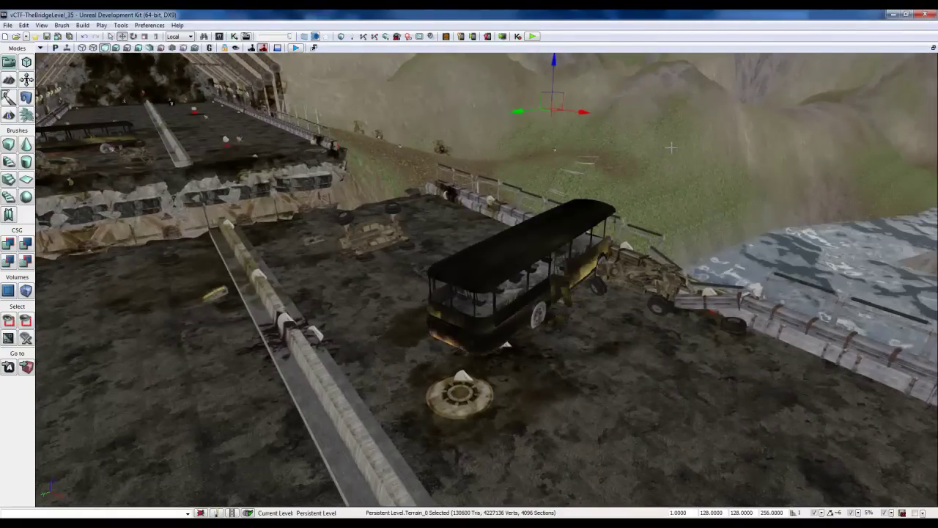
pyautogui.moveTo(671, 147); pyautogui.dragTo(630, 137, button='right')
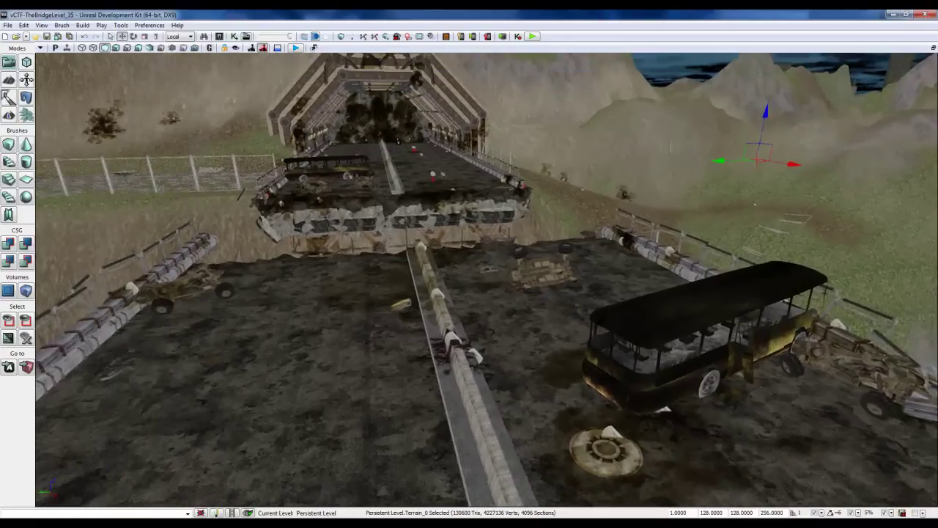
pyautogui.moveTo(599, 166); pyautogui.dragTo(650, 185, button='right')
pyautogui.moveTo(650, 185); pyautogui.dragTo(623, 174)
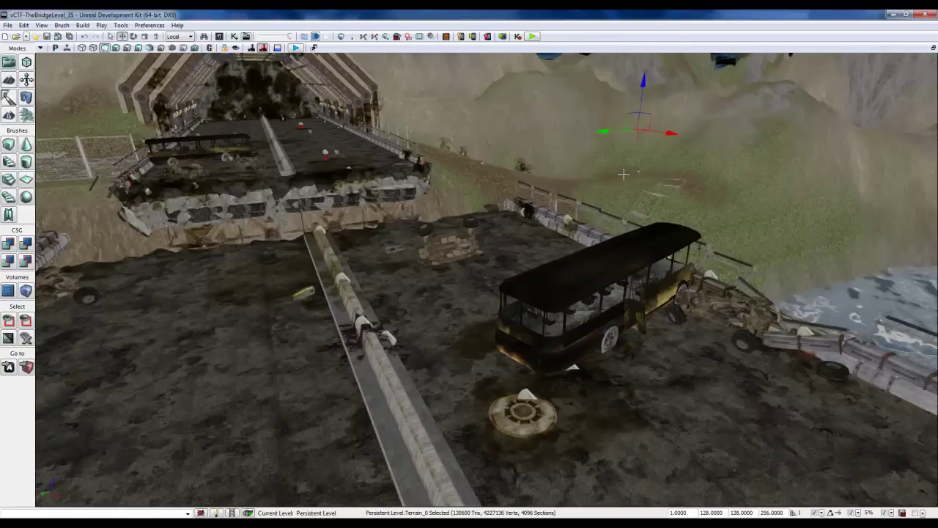
pyautogui.moveTo(623, 174); pyautogui.dragTo(585, 171)
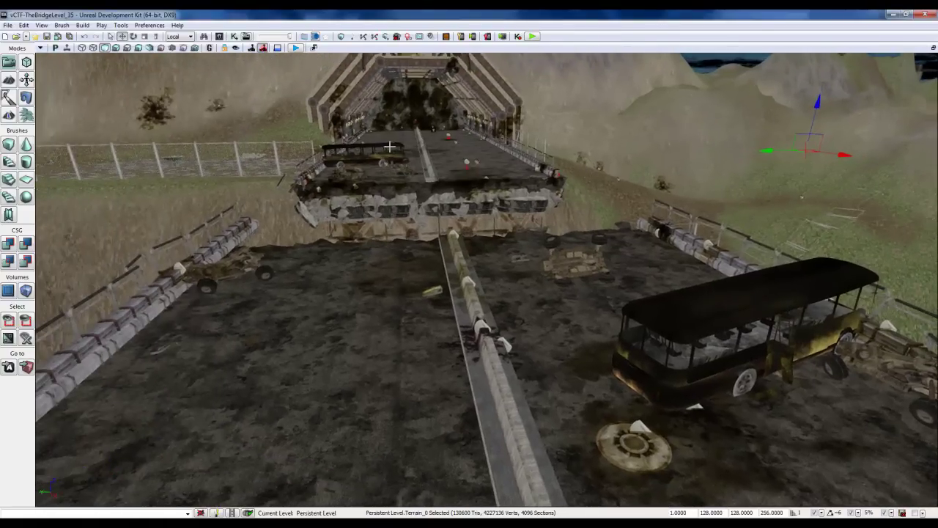
pyautogui.click(361, 148)
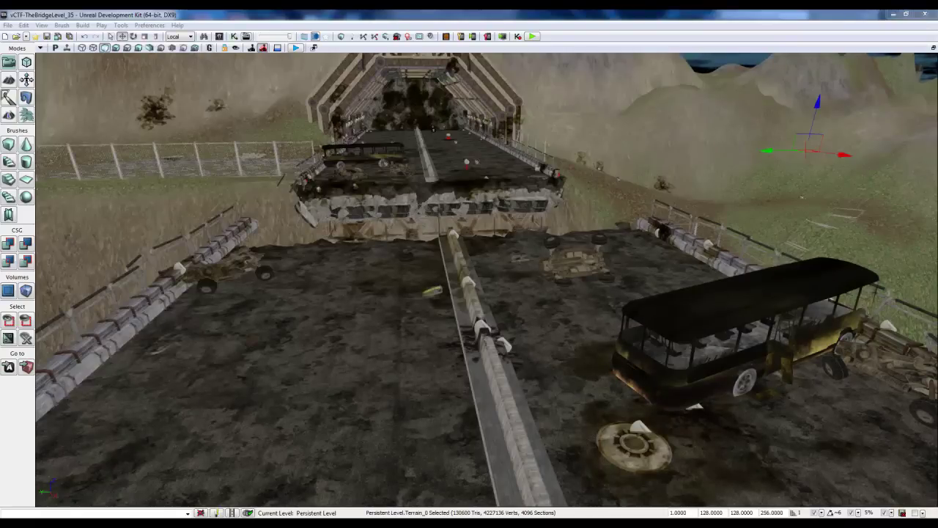
# Step: Switch to Windows Photo Viewer, examine the Level_01_BrokenBridge_01.png layout, and return to the level editor
pyautogui.moveTo(0, 76); pyautogui.dragTo(492, 77)
pyautogui.click(773, 75)
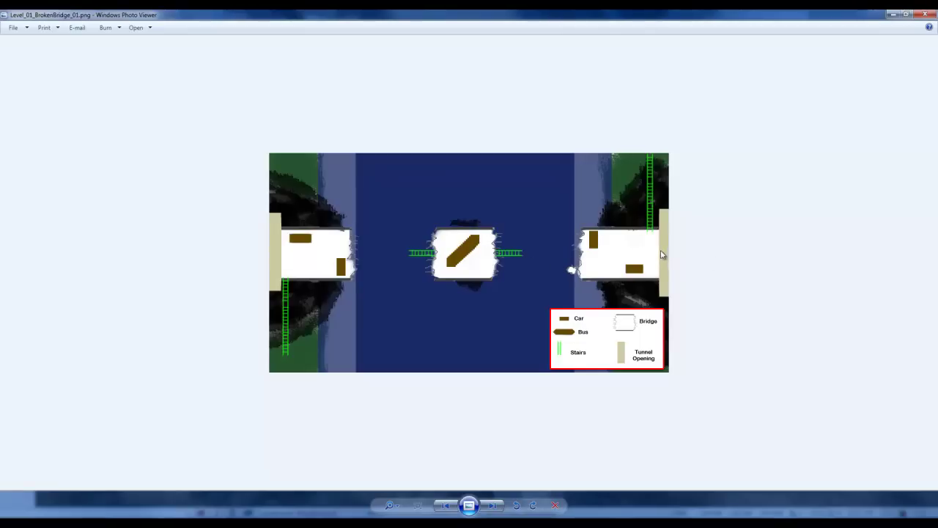
pyautogui.scroll(1, 661, 256)
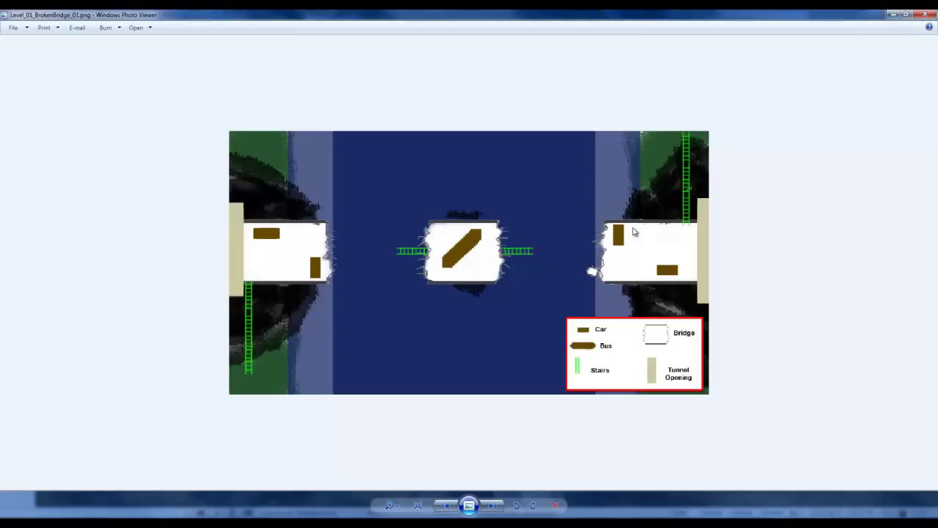
pyautogui.click(897, 14)
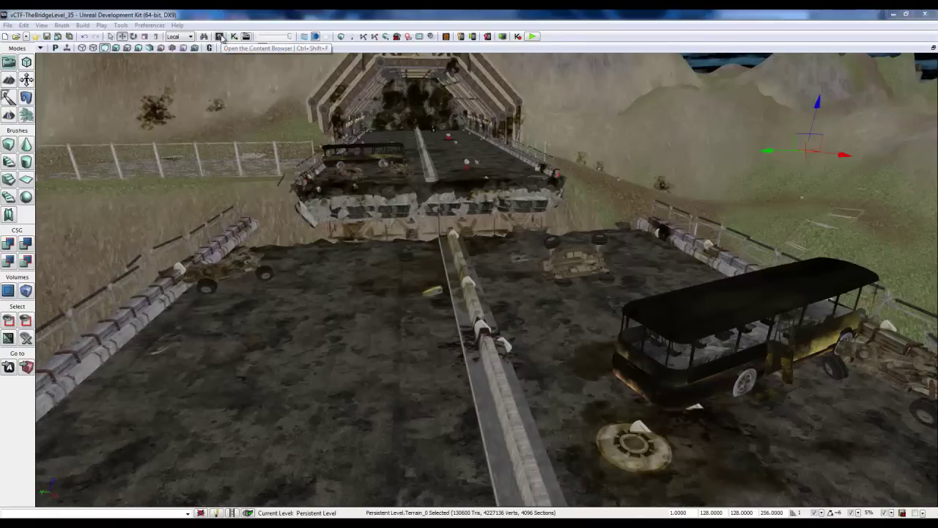
# Step: Open the Content Browser at full size and show the Mesh group of TheBridge package
pyautogui.click(220, 37)
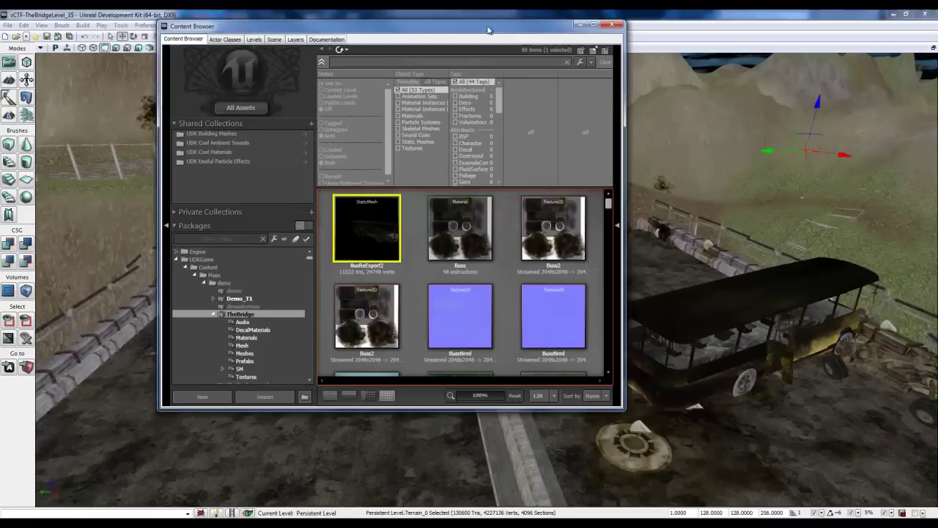
pyautogui.moveTo(486, 30); pyautogui.dragTo(511, 33)
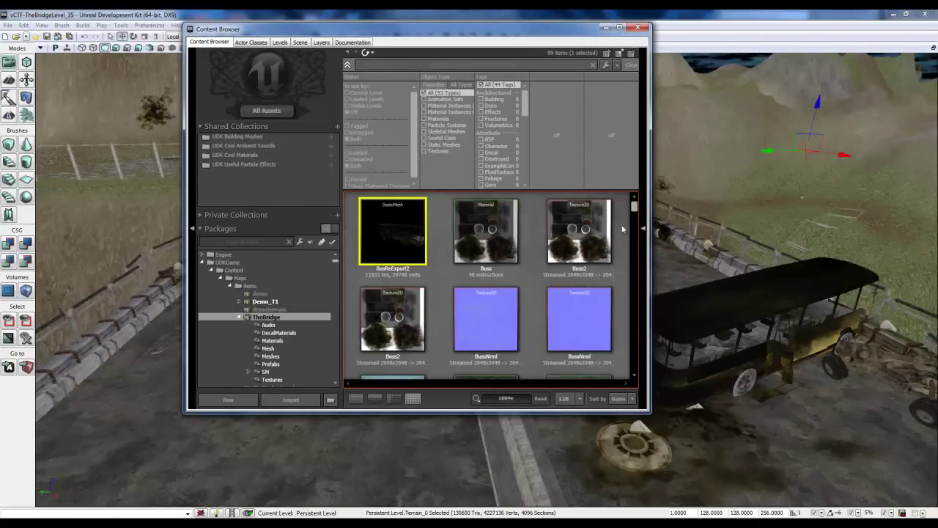
pyautogui.click(620, 27)
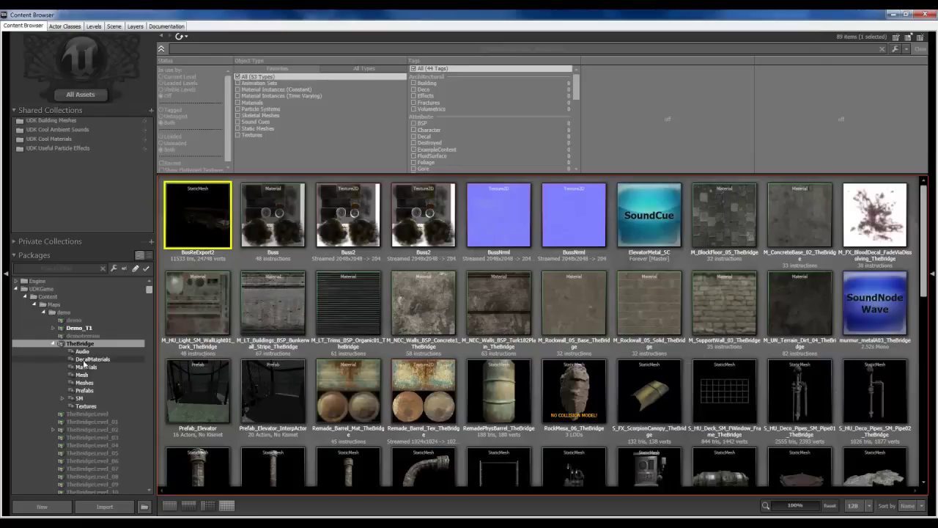
pyautogui.click(81, 376)
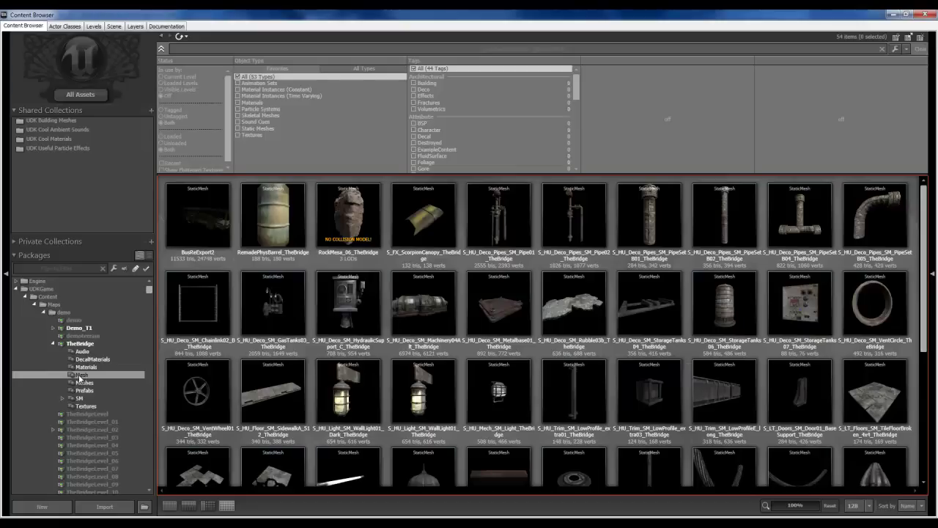
# Step: Start an import into the Mesh group using OilTruckExport2.FBX from the oil-truck_fbx folder in UDK Tutorials
pyautogui.rightClick(79, 378)
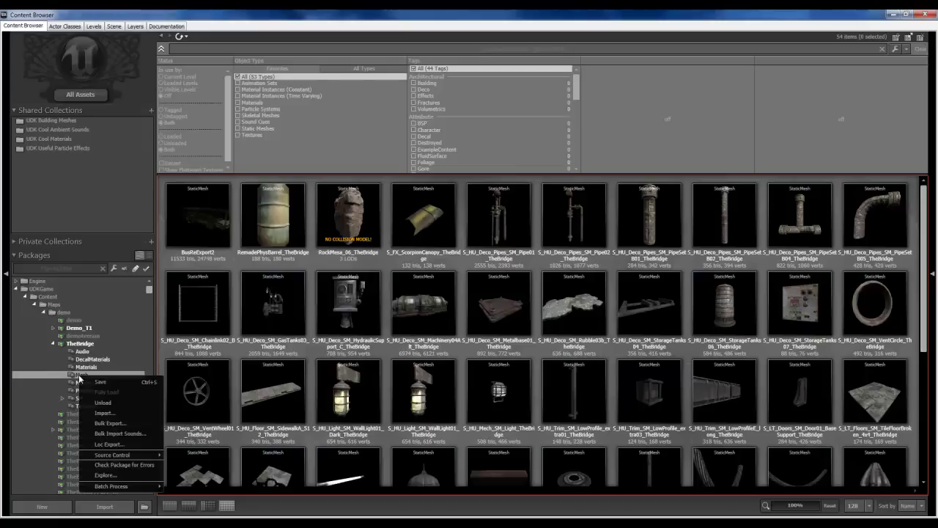
pyautogui.click(102, 414)
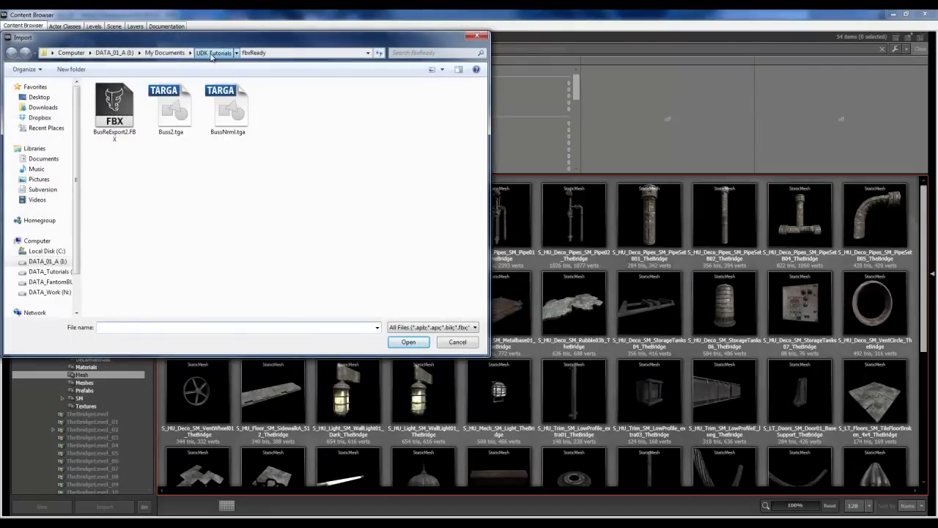
pyautogui.click(212, 53)
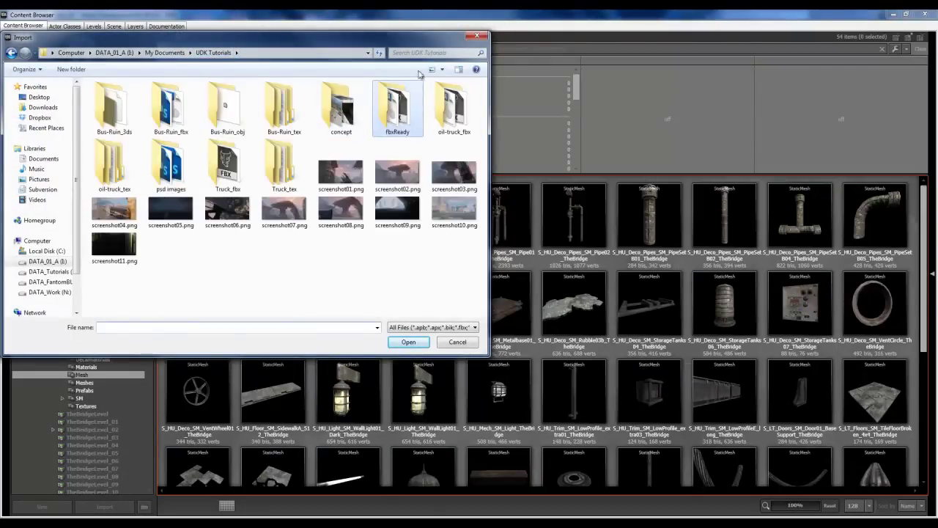
pyautogui.doubleClick(453, 106)
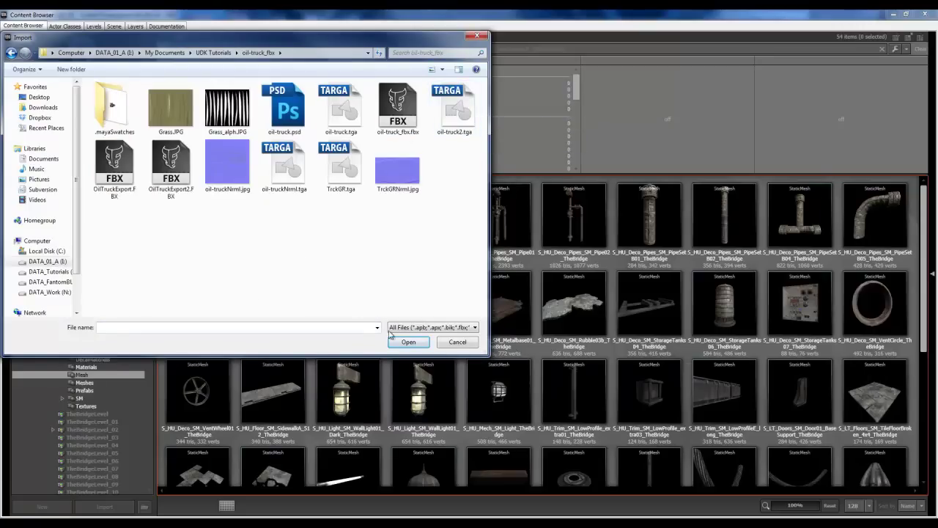
pyautogui.click(178, 195)
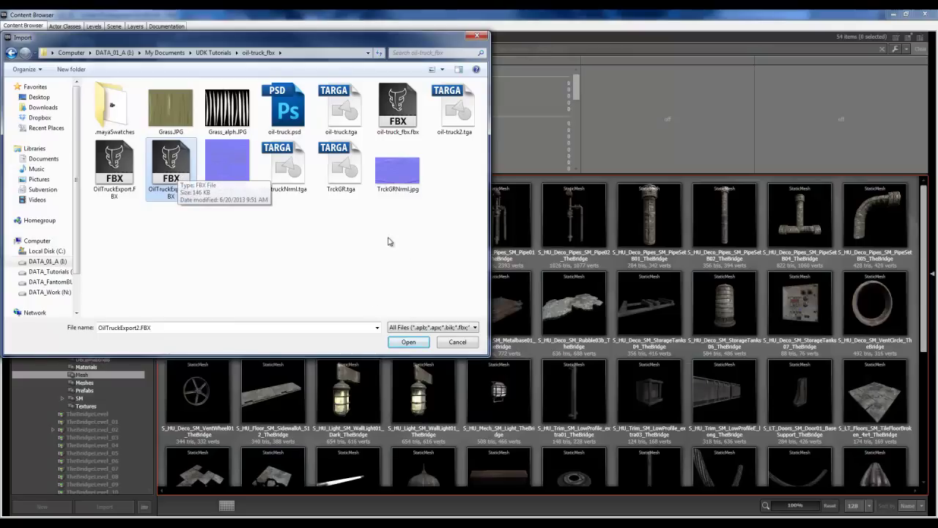
pyautogui.click(409, 343)
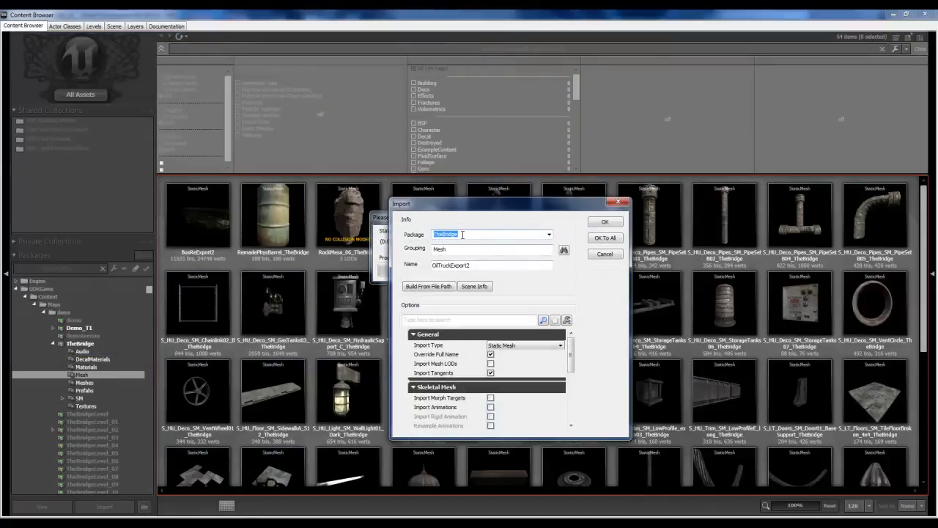
# Step: Import OilTruckExport2 as a static mesh into TheBridge, grouping Mesh, with materials and textures included
pyautogui.click(434, 249)
pyautogui.click(481, 267)
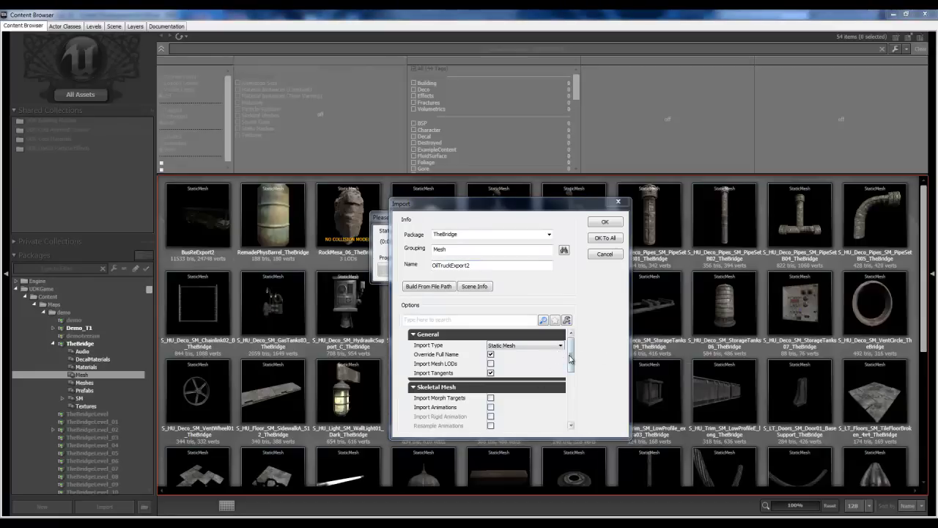
pyautogui.moveTo(571, 358); pyautogui.dragTo(573, 374)
pyautogui.click(413, 345)
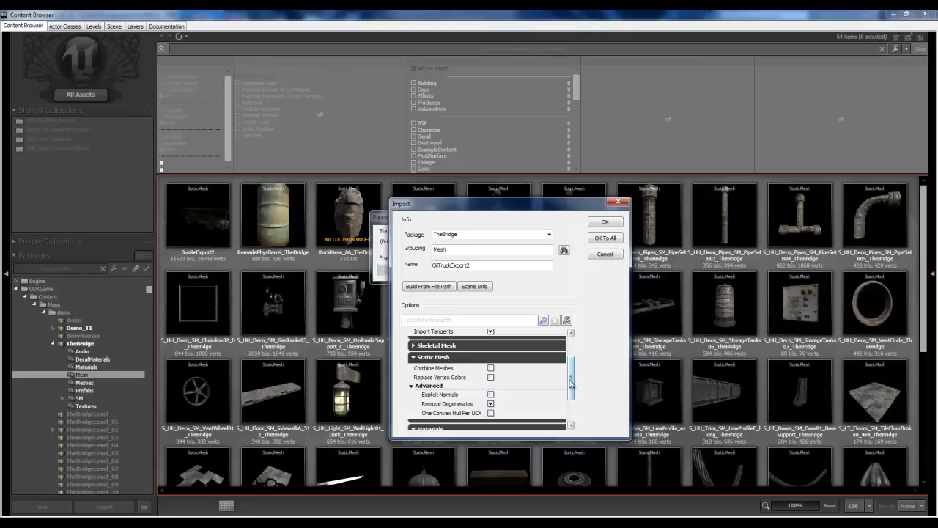
pyautogui.moveTo(571, 382); pyautogui.dragTo(569, 404)
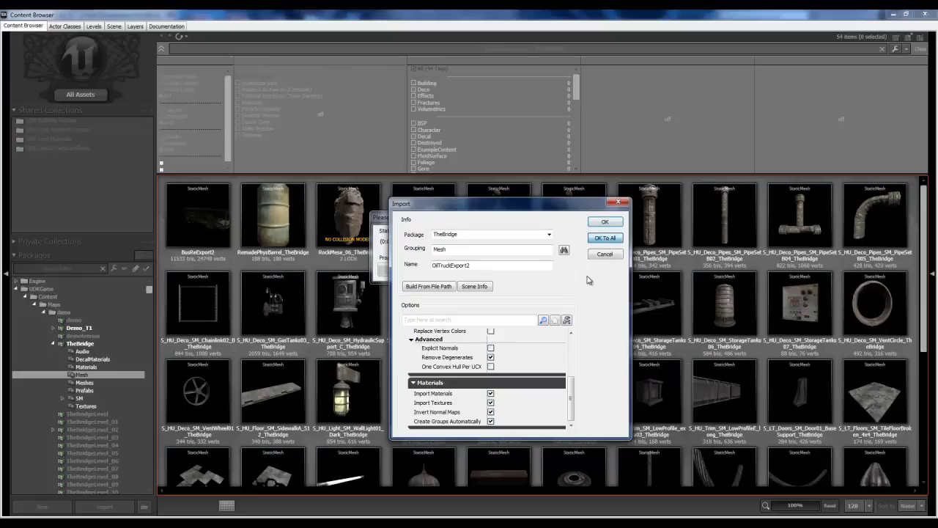
pyautogui.click(605, 240)
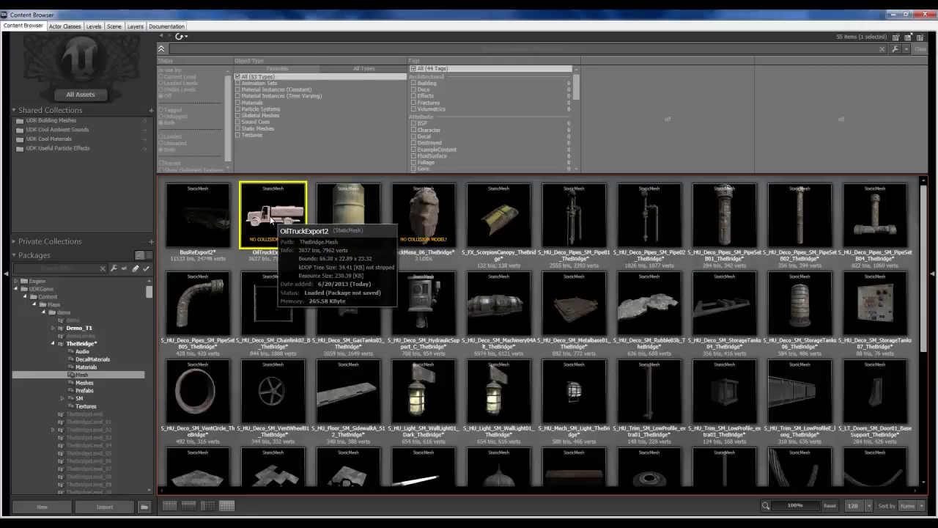
# Step: Inspect the OilTruckExport2 mesh from several angles, and review the assets in the Mesh and Materials groups
pyautogui.doubleClick(271, 220)
pyautogui.moveTo(438, 233); pyautogui.dragTo(332, 296)
pyautogui.moveTo(235, 246); pyautogui.dragTo(512, 190)
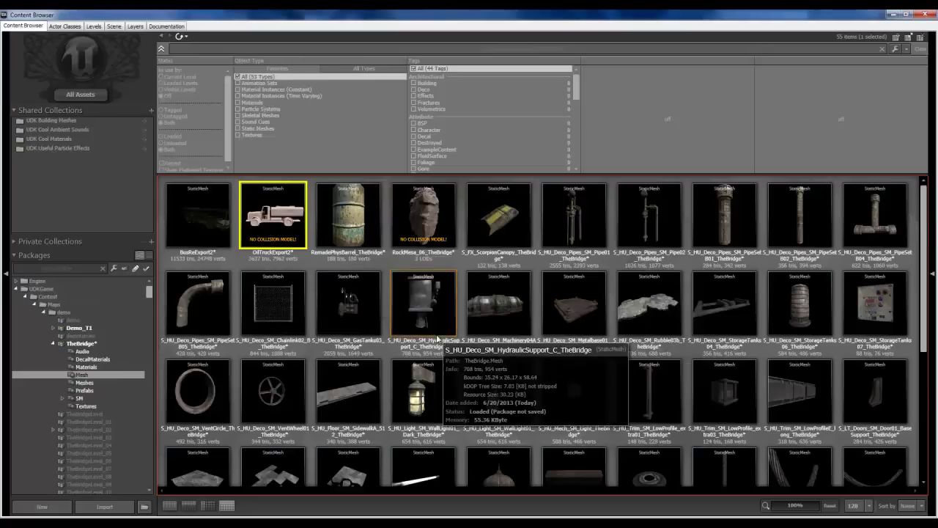
pyautogui.scroll(-5, 532, 380)
pyautogui.scroll(3, 532, 380)
pyautogui.click(86, 368)
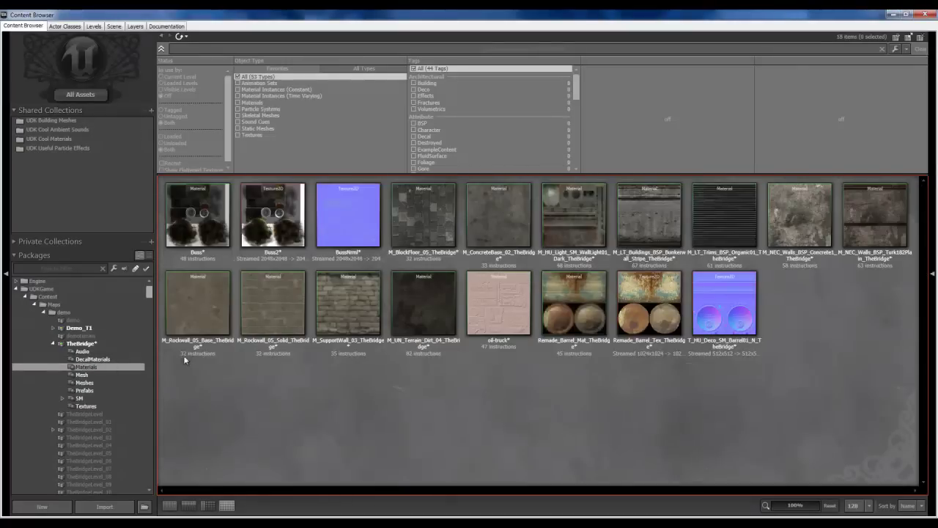
# Step: Save TheBridge package with the imported oil truck assets
pyautogui.click(89, 344)
pyautogui.rightClick(89, 349)
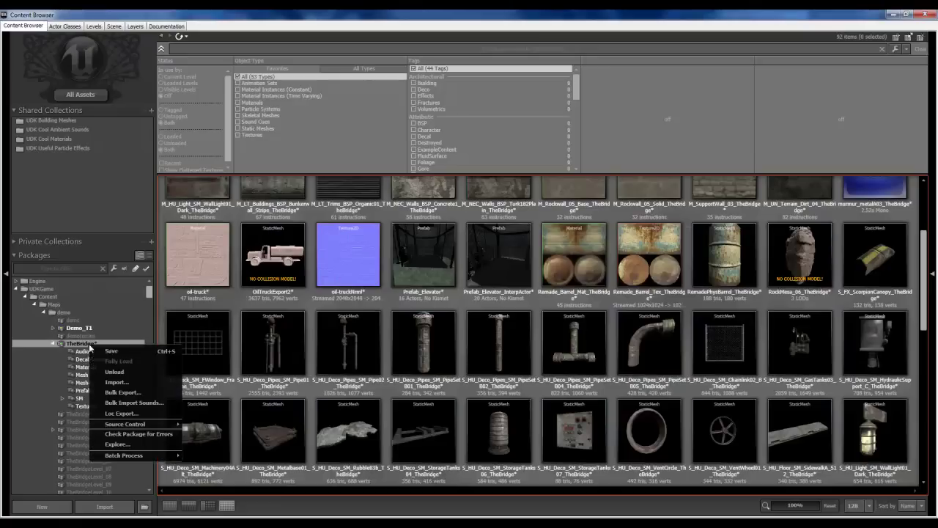
pyautogui.click(110, 355)
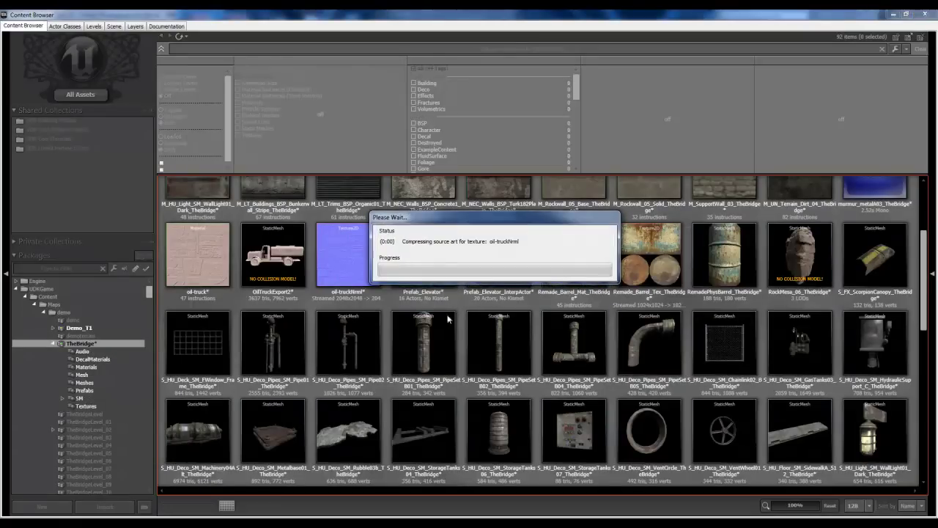
# Step: Run Move or Rename on the oil-truck material with package TheBridge, grouping Materials and name oil-truck
pyautogui.click(86, 367)
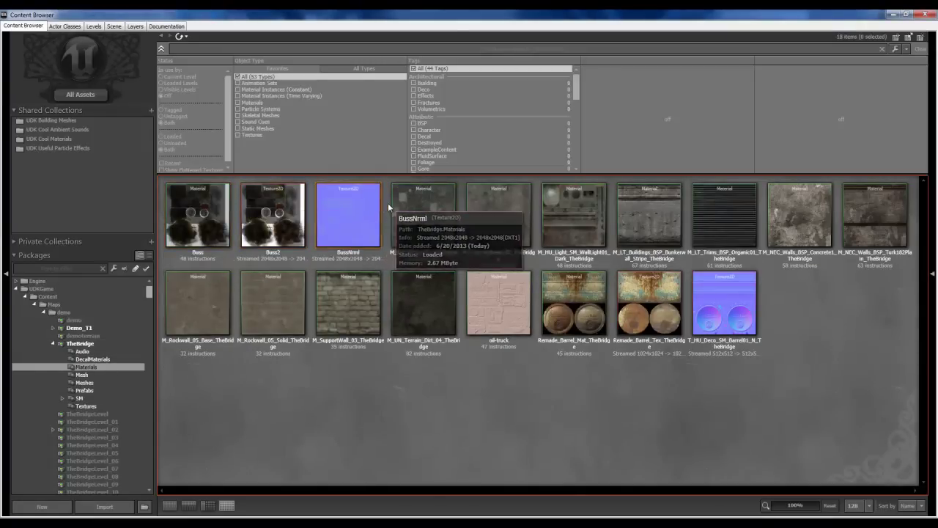
pyautogui.click(81, 343)
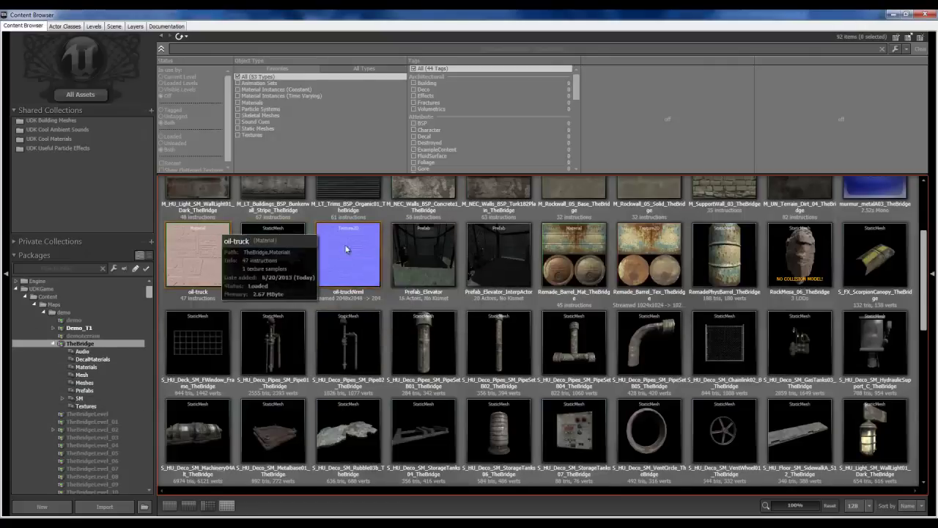
pyautogui.click(211, 263)
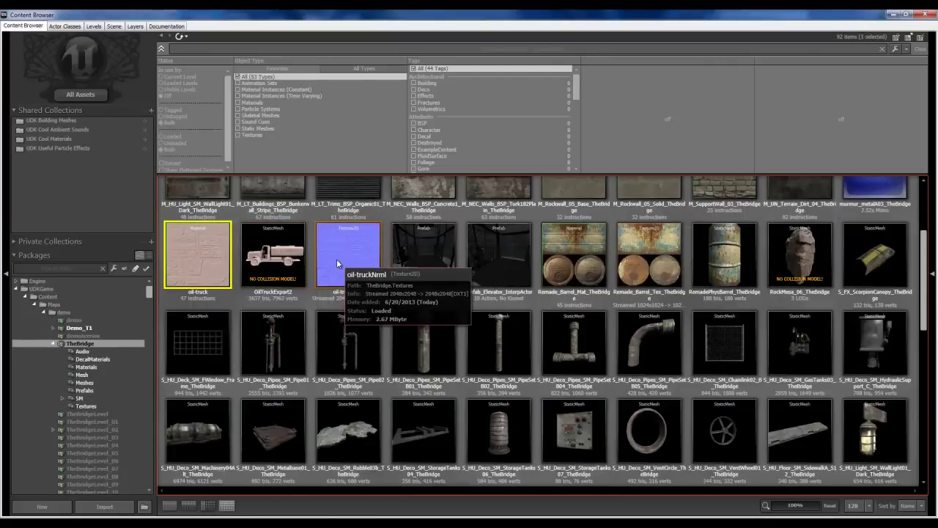
pyautogui.rightClick(220, 253)
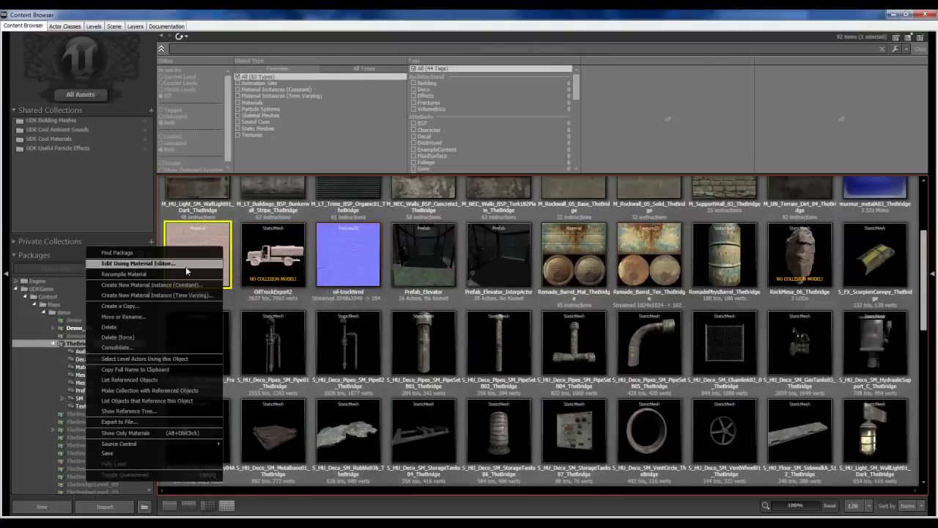
pyautogui.click(154, 316)
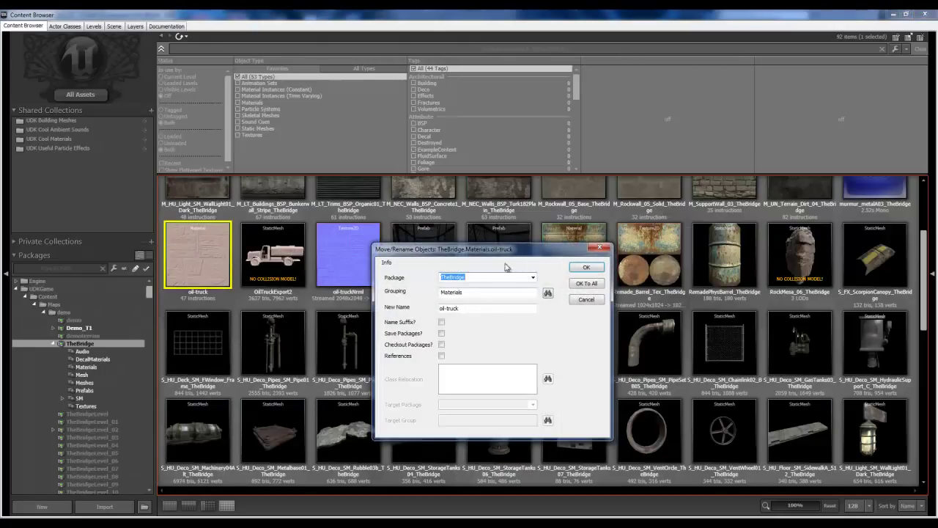
pyautogui.click(594, 269)
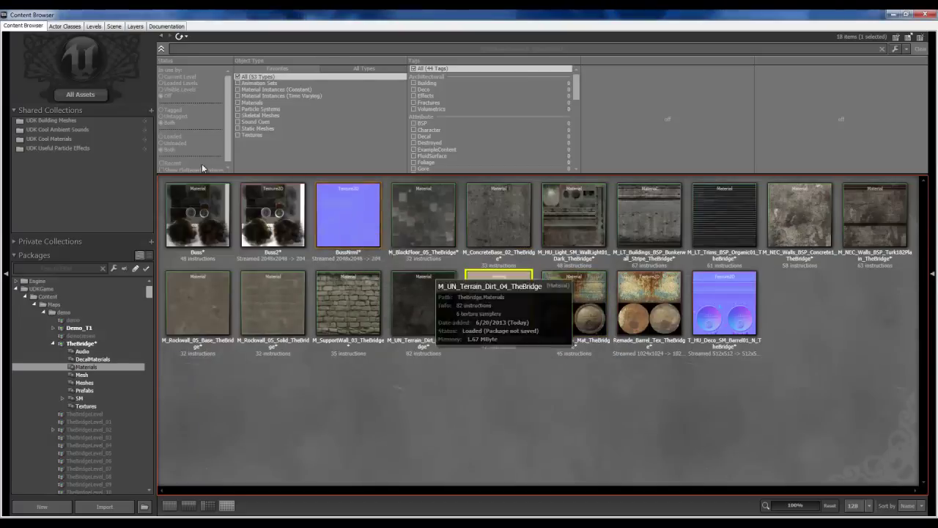
# Step: Move the oil-truckNrml texture into TheBridge's Textures group, and check the oil-truck material in the Materials group
pyautogui.click(82, 343)
pyautogui.rightClick(350, 250)
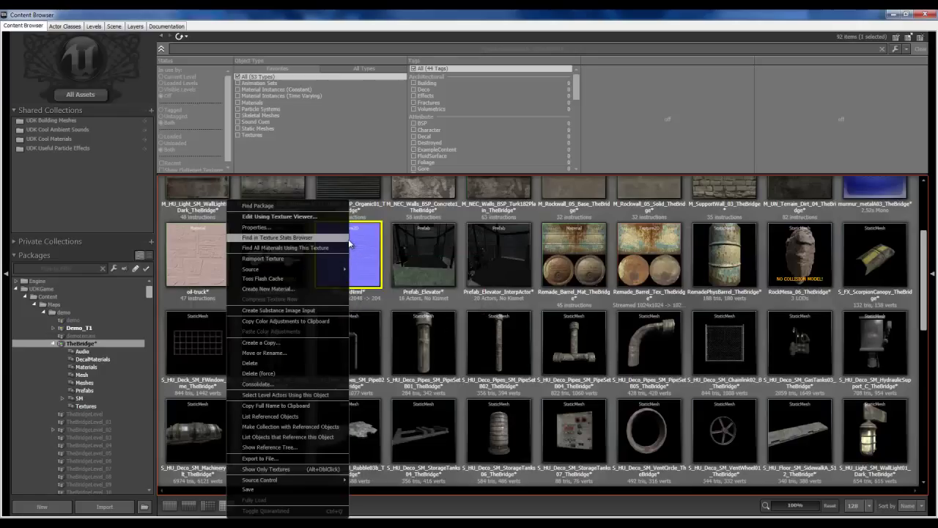
pyautogui.click(266, 357)
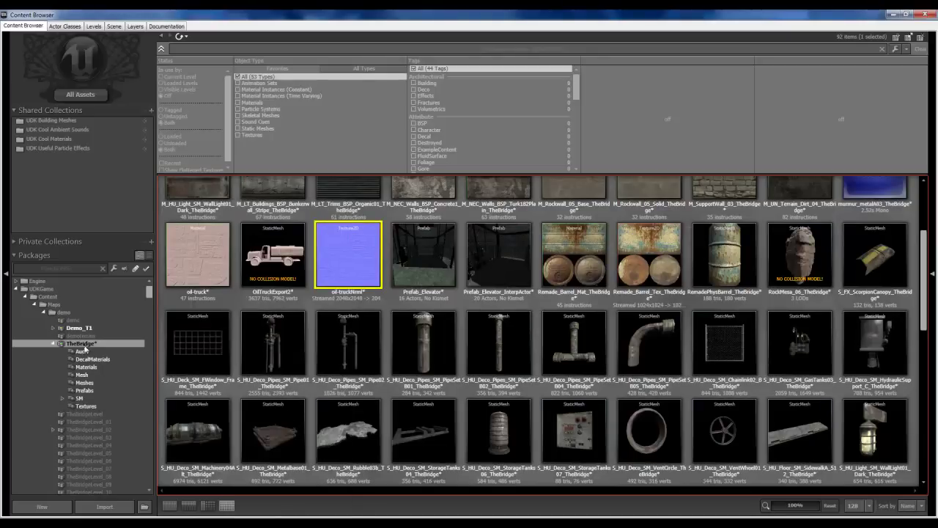
pyautogui.click(84, 367)
pyautogui.click(503, 286)
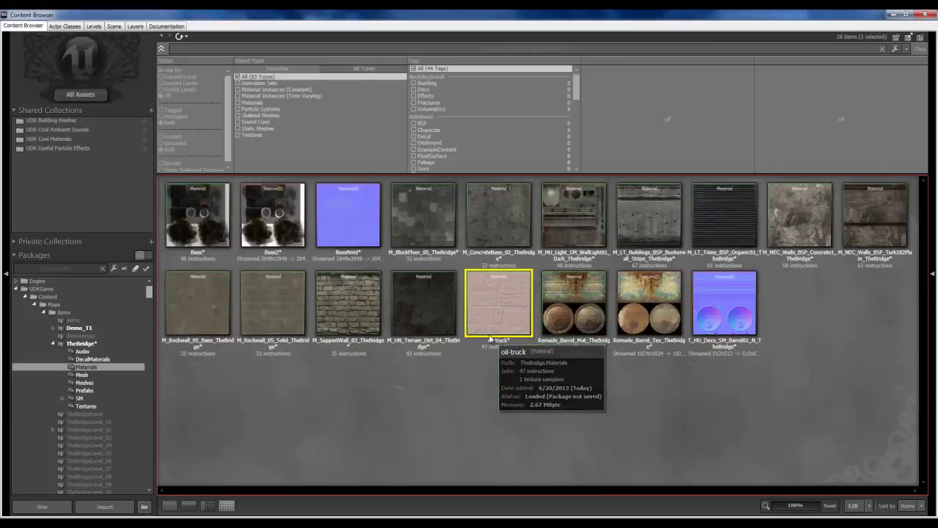
# Step: Save TheBridge package with the regrouped oil truck material and normal map
pyautogui.click(71, 343)
pyautogui.rightClick(71, 344)
pyautogui.click(90, 351)
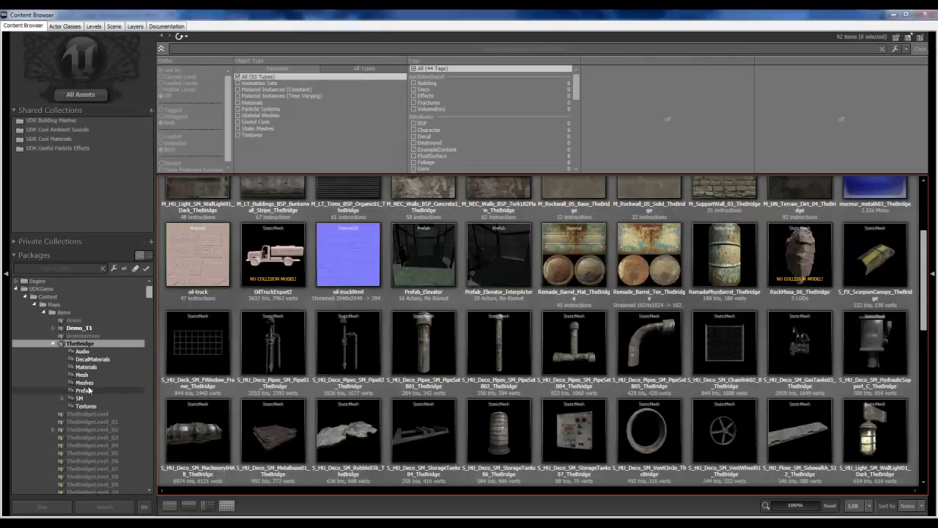
# Step: Open the oil-truck material from the Materials group in the Material Editor and spread its overlapping parameter, Texture Sample and TexCoord nodes beside the PreviewMaterial node
pyautogui.click(86, 366)
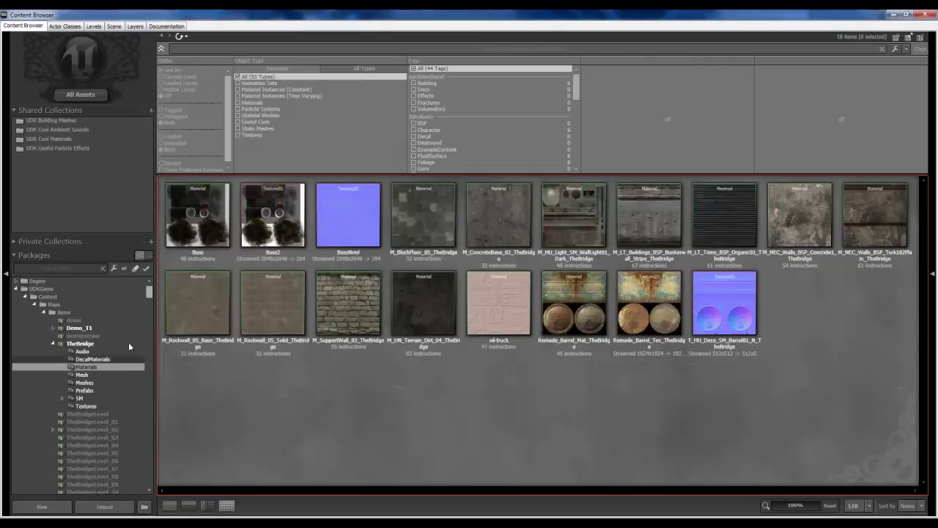
pyautogui.doubleClick(502, 295)
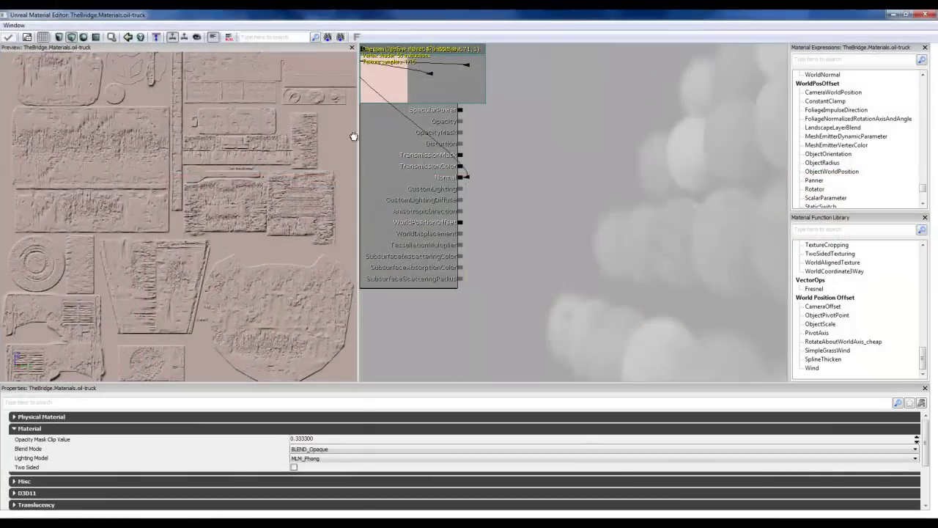
pyautogui.moveTo(495, 179); pyautogui.dragTo(596, 212)
pyautogui.click(477, 118)
pyautogui.moveTo(477, 118); pyautogui.dragTo(654, 134)
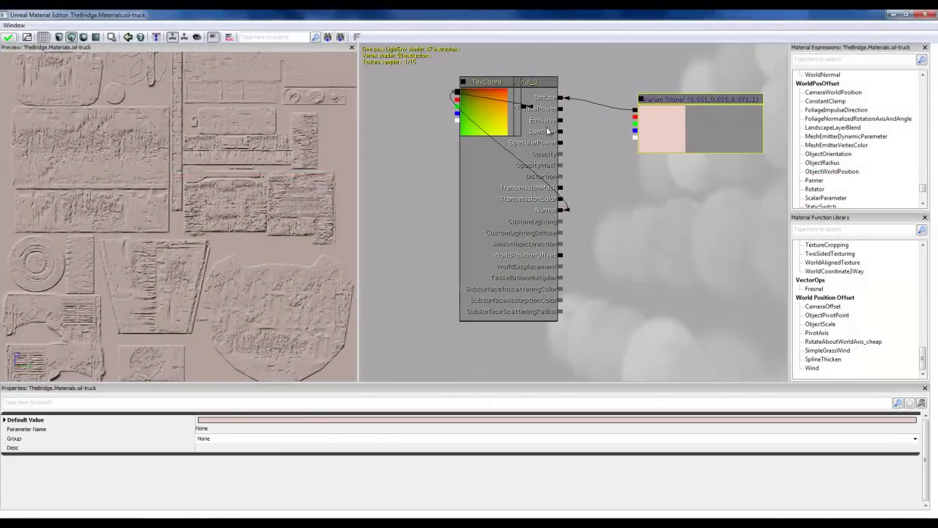
pyautogui.moveTo(518, 126); pyautogui.dragTo(741, 279)
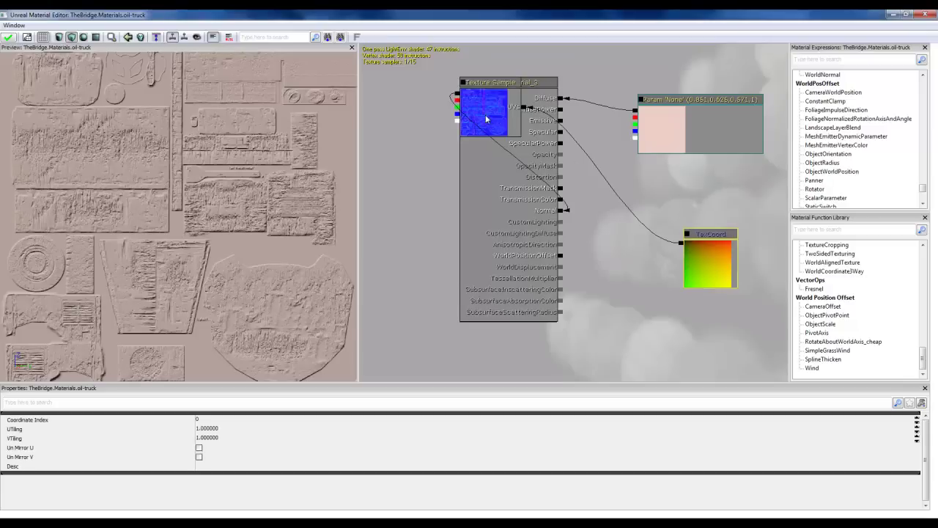
pyautogui.moveTo(486, 119); pyautogui.dragTo(633, 252)
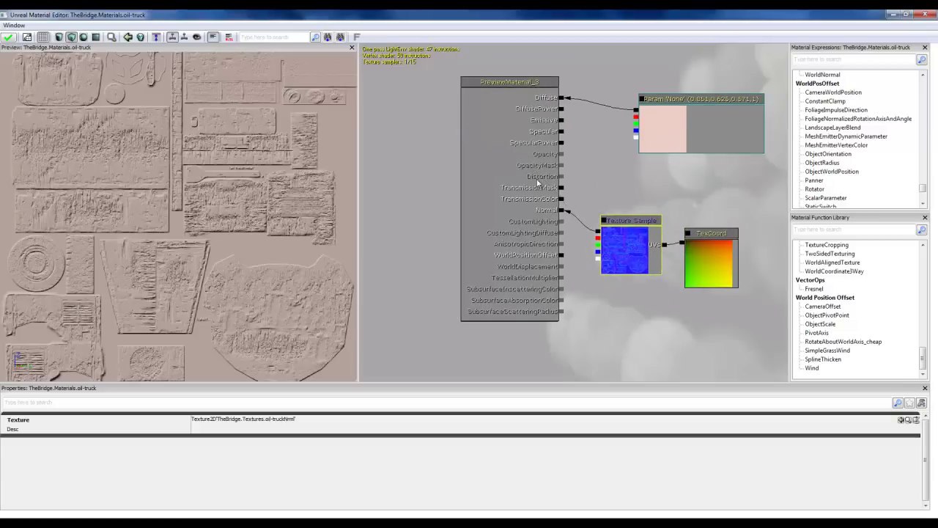
pyautogui.moveTo(418, 124); pyautogui.dragTo(355, 138)
# Step: Delete the colour parameter node connected to Diffuse in the oil-truck material, and put the Material Editor aside
pyautogui.click(587, 128)
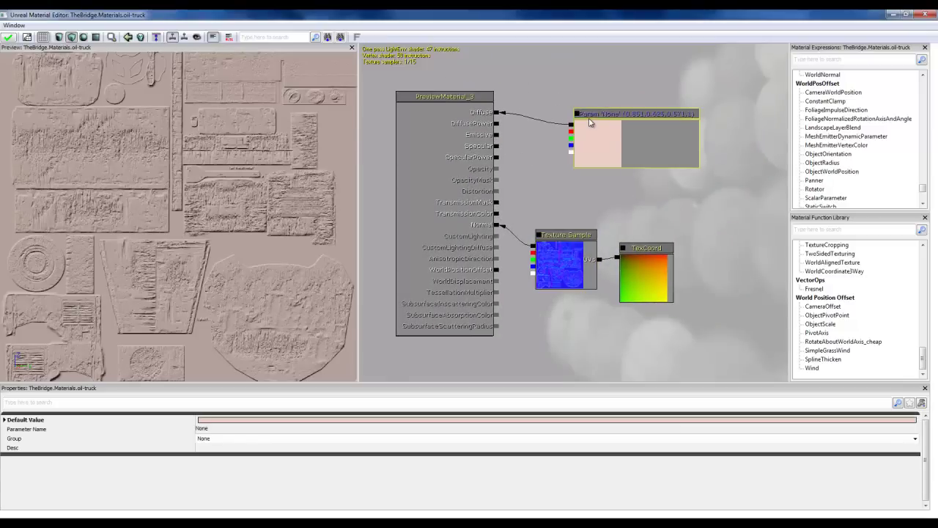
pyautogui.press('Delete')
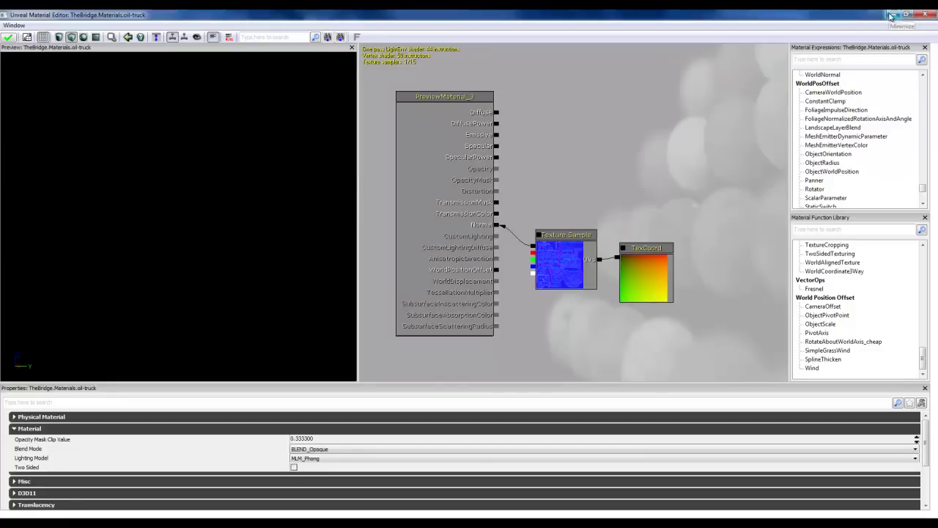
pyautogui.click(888, 16)
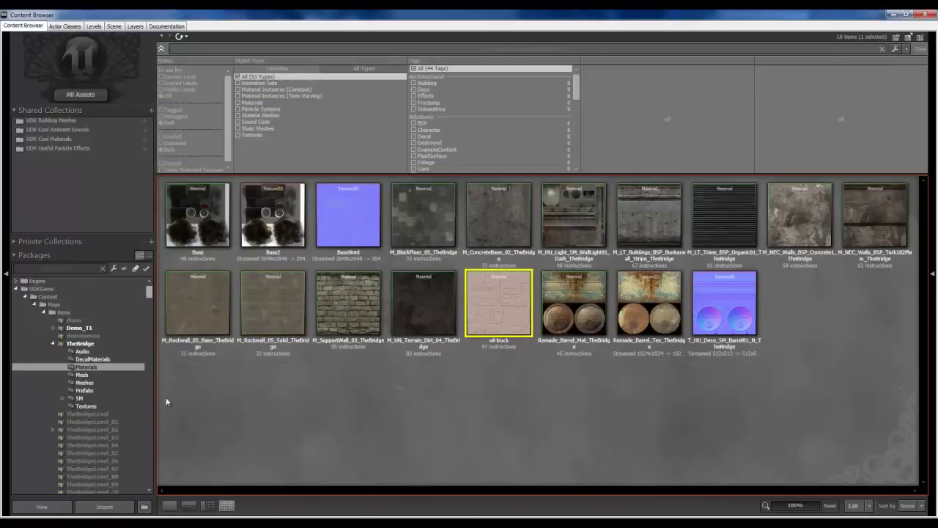
# Step: Look through the Textures group and the whole TheBridge package for the oil truck's colour texture
pyautogui.click(87, 405)
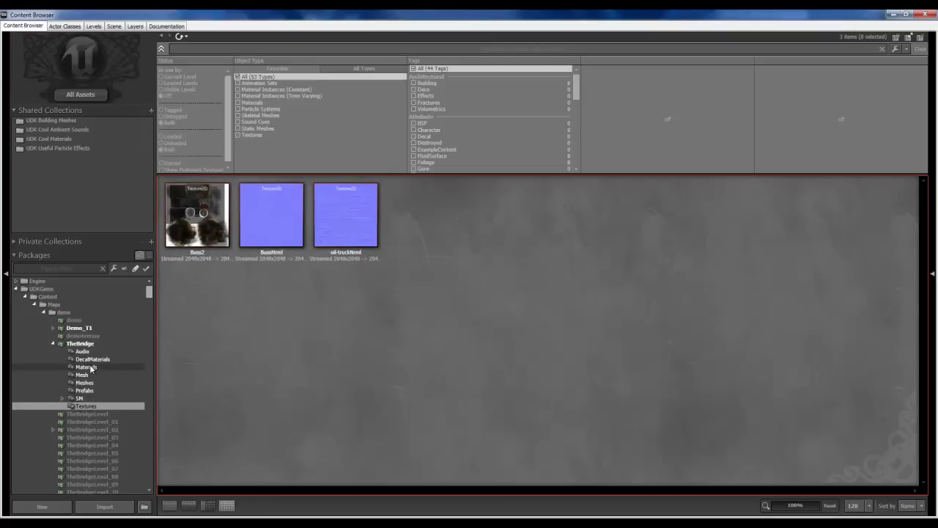
pyautogui.click(79, 343)
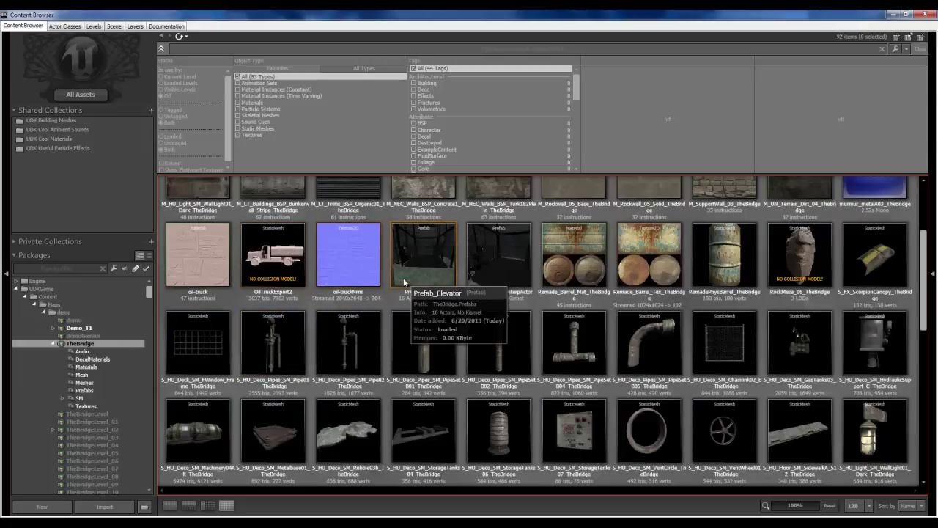
pyautogui.click(209, 268)
pyautogui.scroll(3, 451, 330)
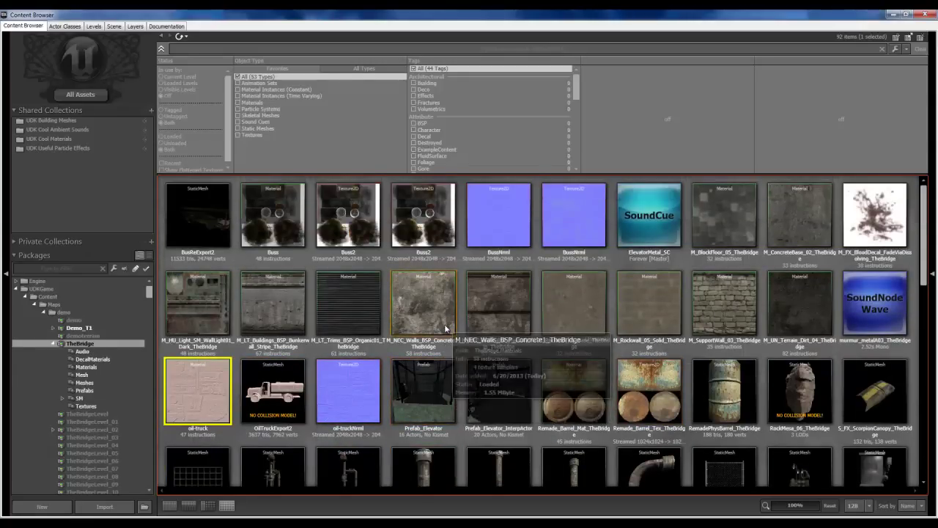
pyautogui.scroll(-2, 445, 329)
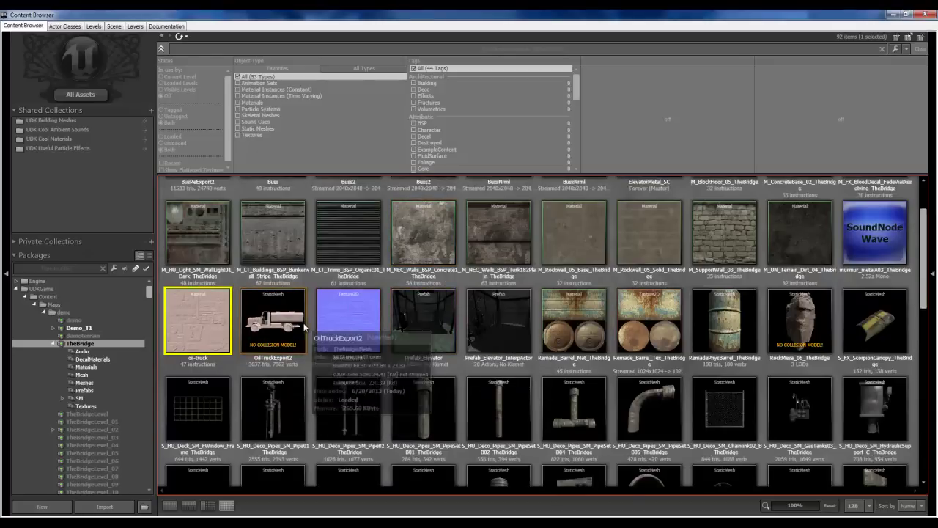
pyautogui.scroll(-1, 316, 347)
pyautogui.scroll(-10, 209, 325)
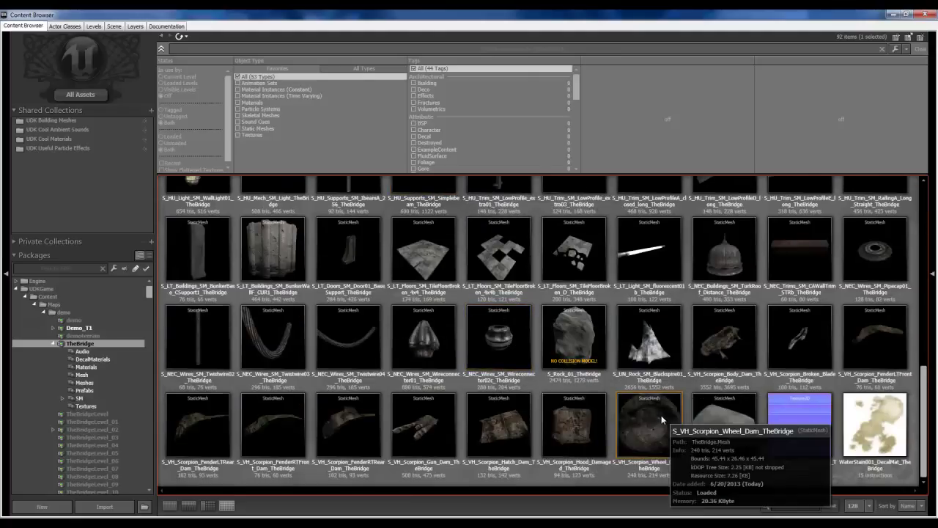
pyautogui.scroll(10, 577, 381)
pyautogui.scroll(2, 423, 292)
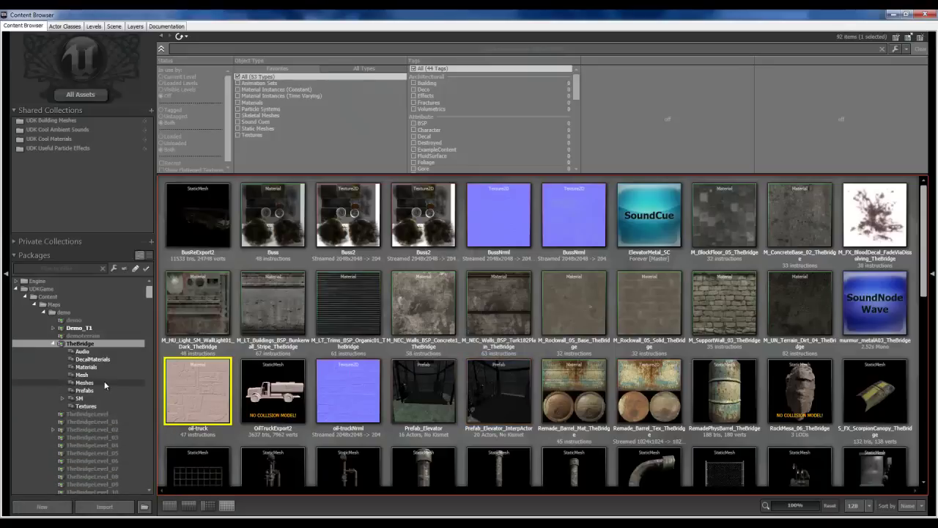
# Step: Import oil-truck2.tga into TheBridge with grouping Textures and name oil-truck2, and save the package
pyautogui.click(85, 406)
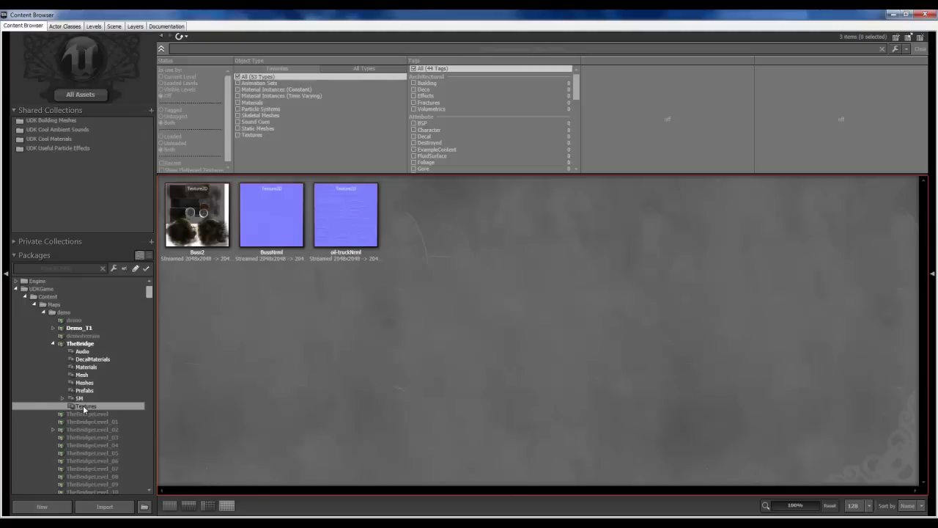
pyautogui.rightClick(84, 407)
pyautogui.click(126, 329)
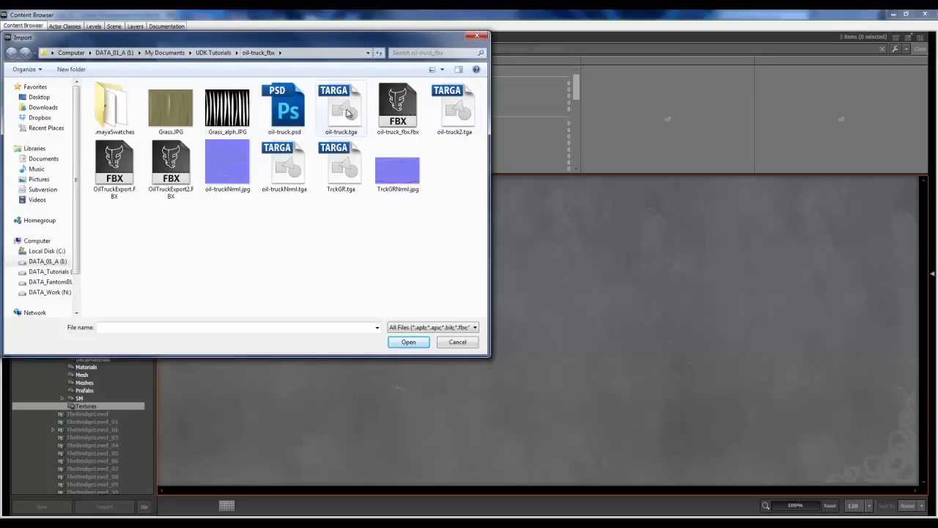
pyautogui.click(463, 114)
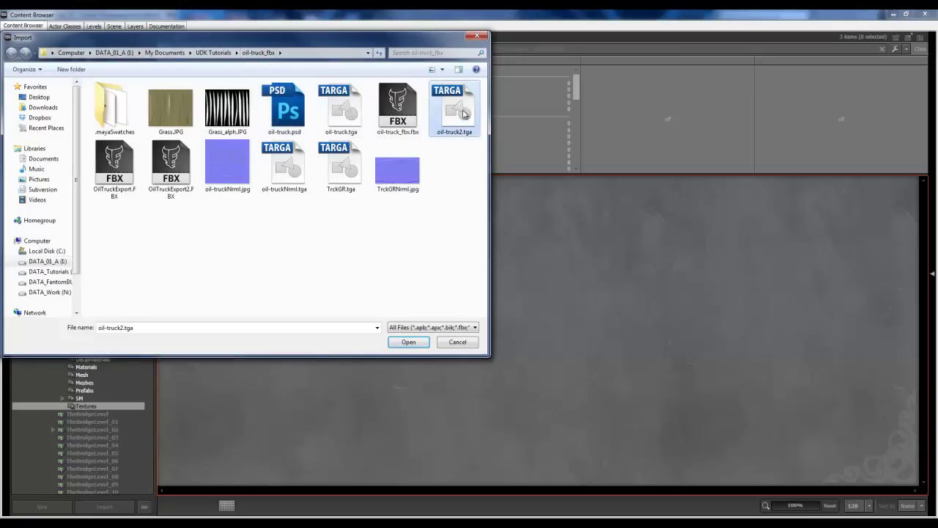
pyautogui.click(410, 343)
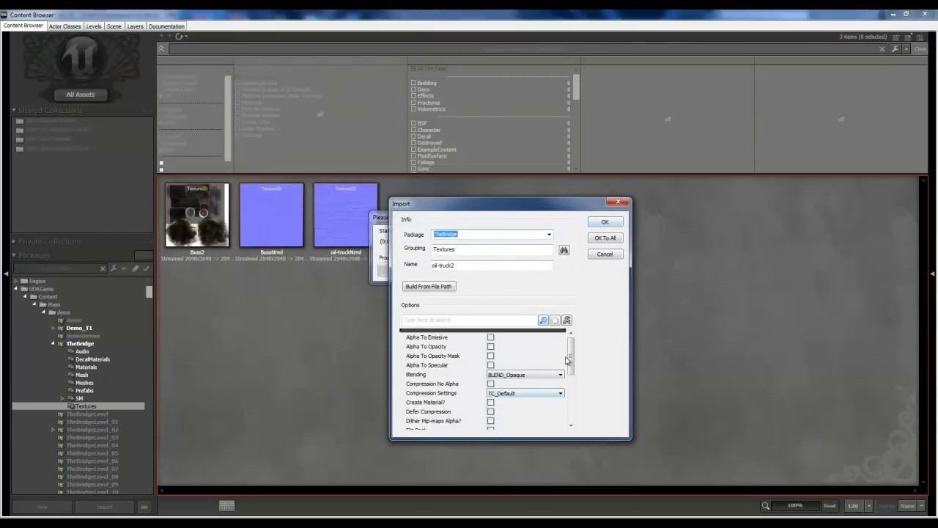
pyautogui.moveTo(568, 358); pyautogui.dragTo(569, 412)
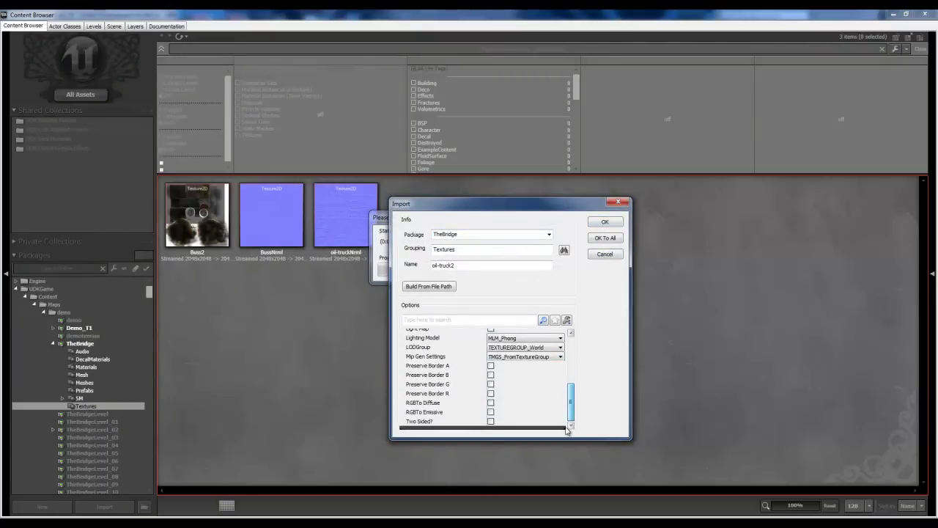
pyautogui.click(605, 223)
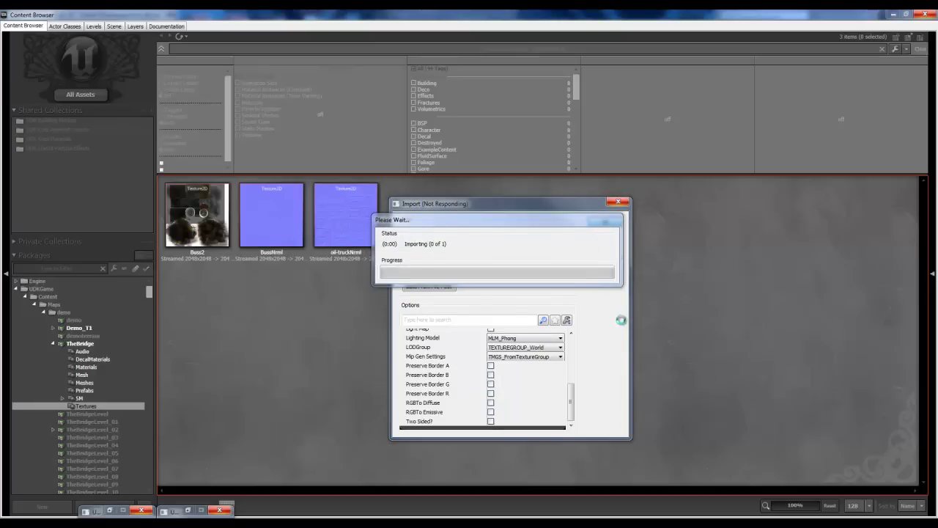
pyautogui.press('Return')
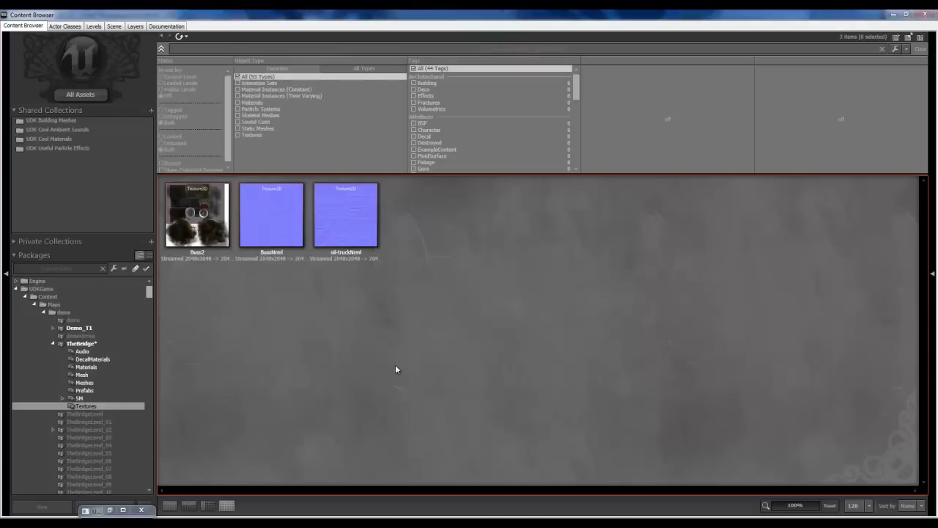
pyautogui.rightClick(83, 348)
pyautogui.click(99, 356)
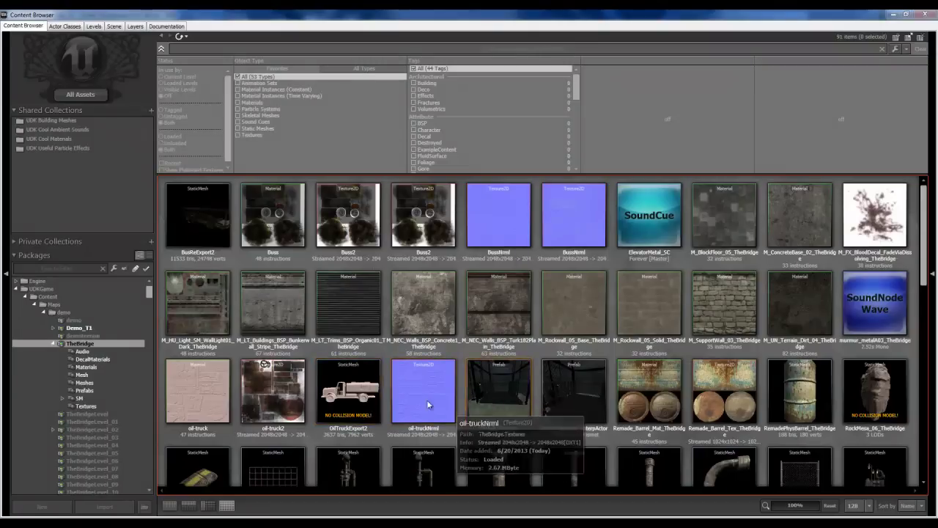
# Step: Add the oil-truck2 texture from the Textures group to the oil-truck material graph as a Texture Sample above the normal map sample
pyautogui.click(199, 408)
pyautogui.doubleClick(200, 408)
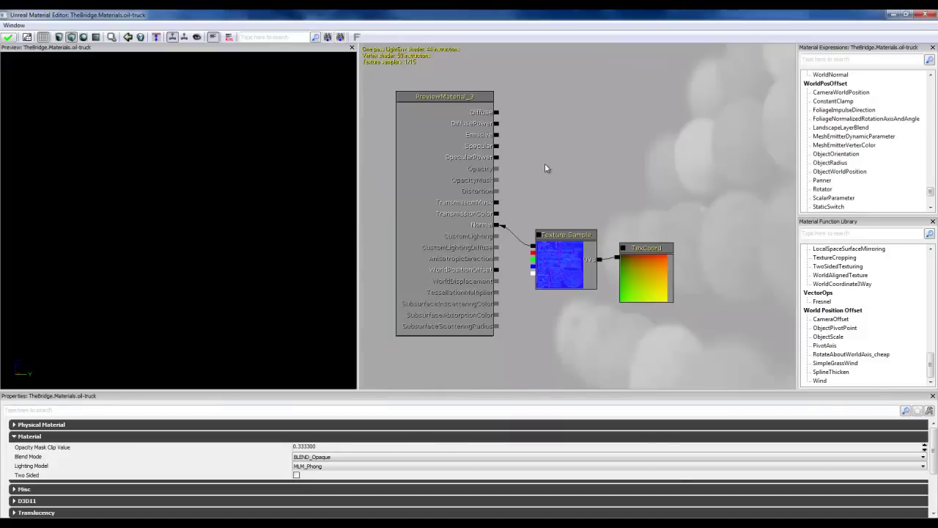
pyautogui.click(892, 14)
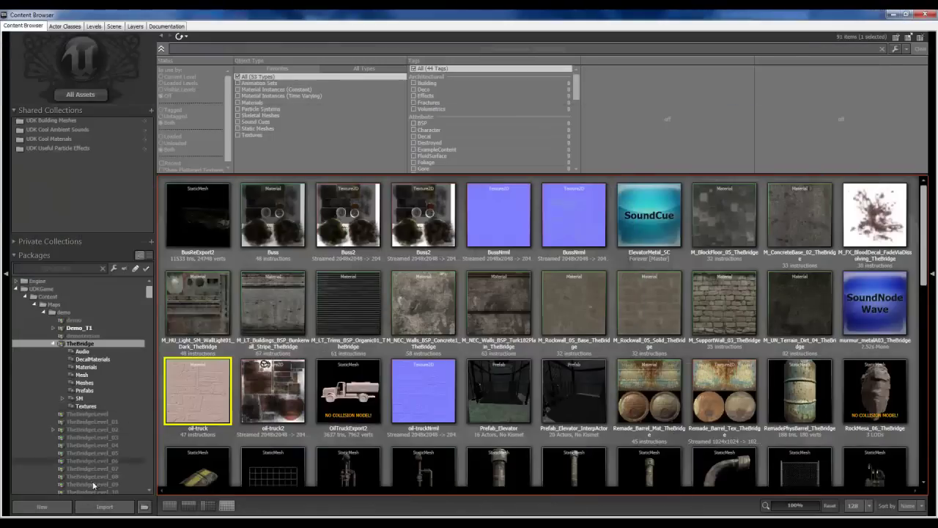
pyautogui.click(85, 405)
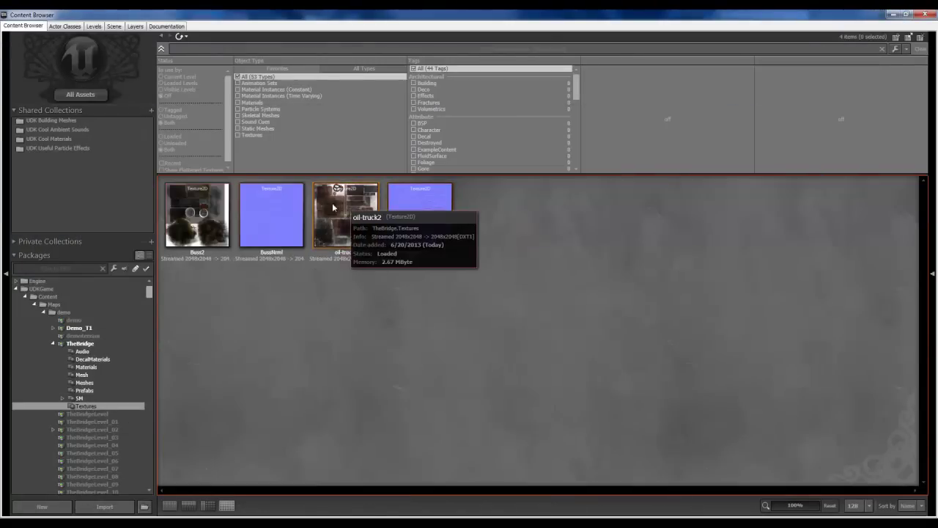
pyautogui.click(351, 235)
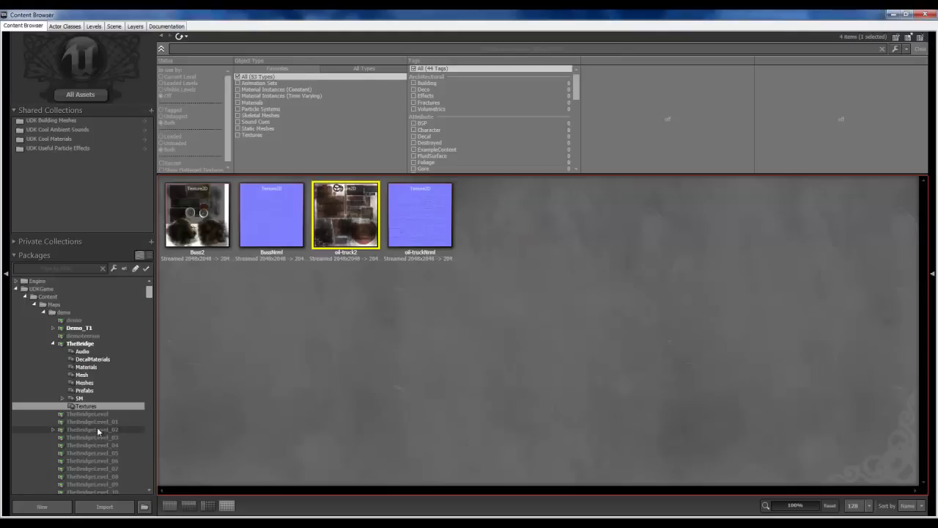
pyautogui.click(892, 14)
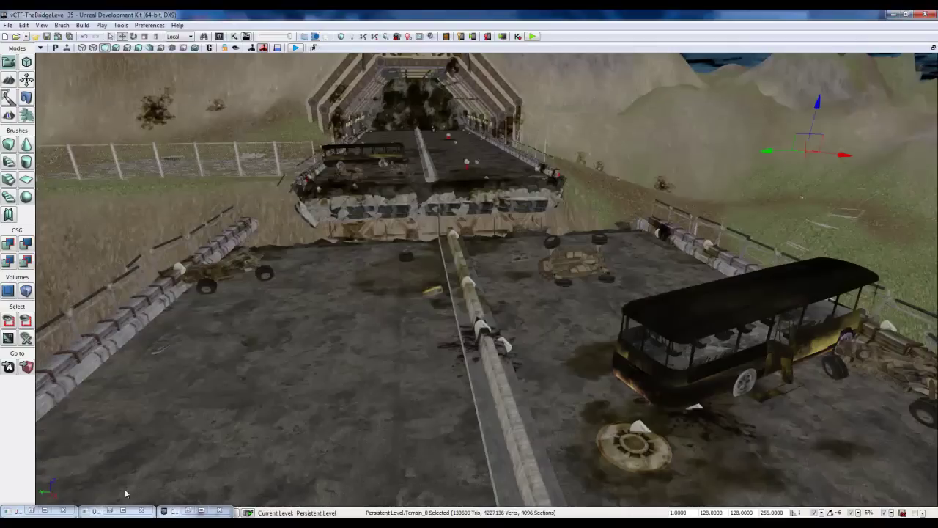
pyautogui.click(116, 509)
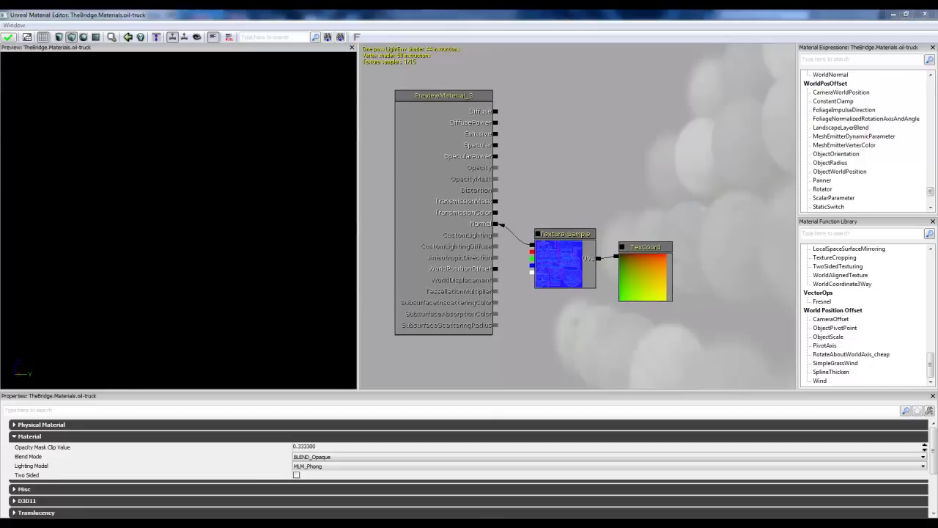
pyautogui.moveTo(1, 35); pyautogui.dragTo(247, 30)
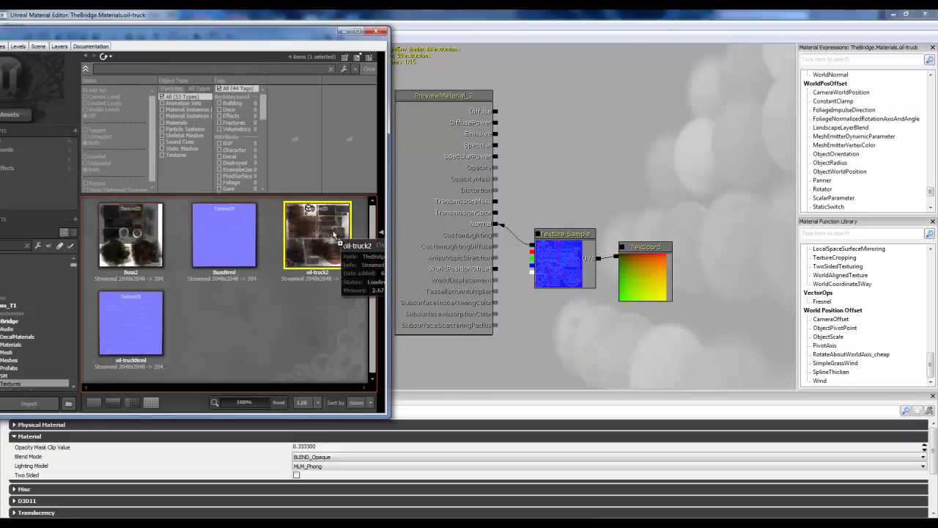
pyautogui.moveTo(323, 228); pyautogui.dragTo(559, 146)
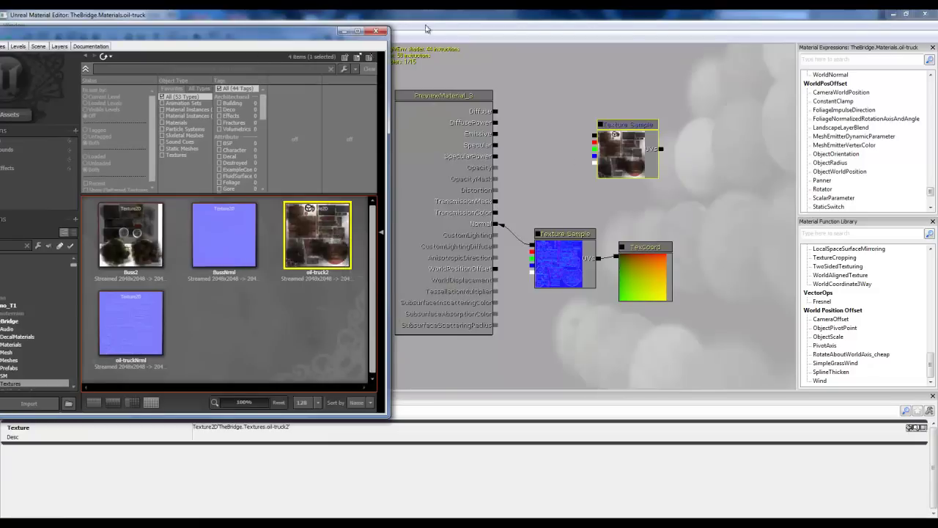
pyautogui.click(376, 31)
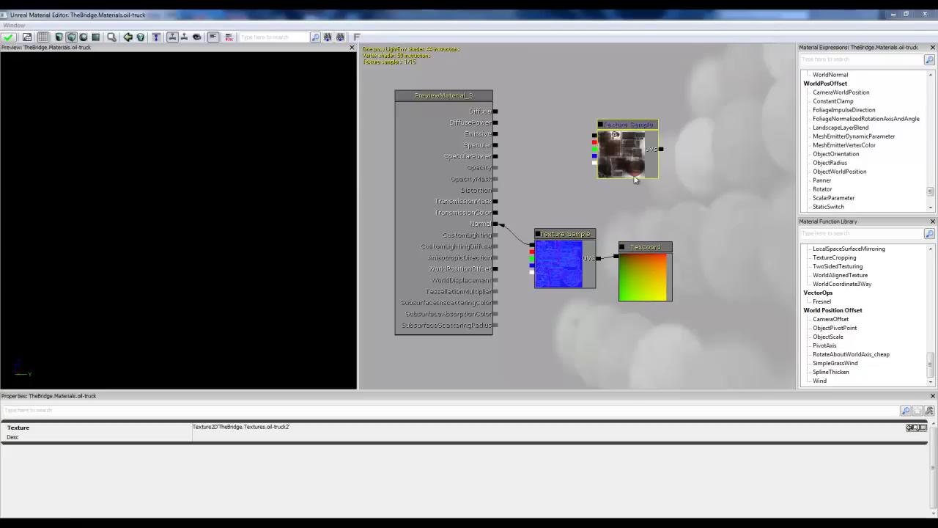
# Step: Wire TexCoord into the oil-truck2 sample's UVs, connect that sample to Diffuse, and apply the oil-truck material changes
pyautogui.moveTo(631, 152); pyautogui.dragTo(574, 146)
pyautogui.moveTo(605, 251); pyautogui.dragTo(605, 142)
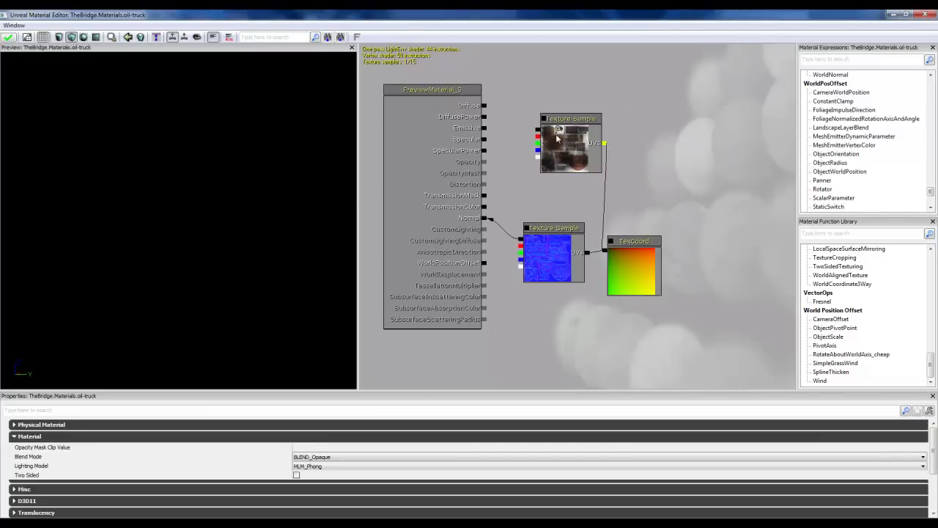
pyautogui.moveTo(539, 129); pyautogui.dragTo(482, 108)
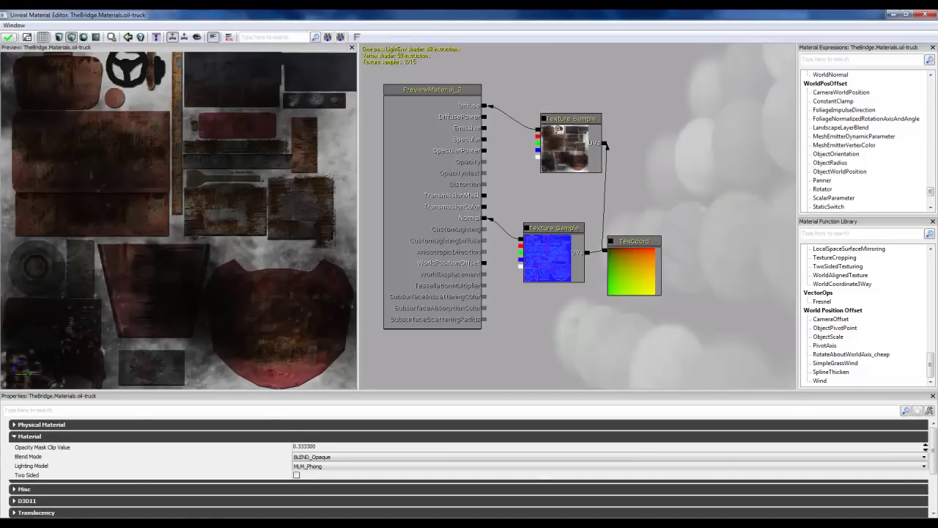
pyautogui.click(8, 36)
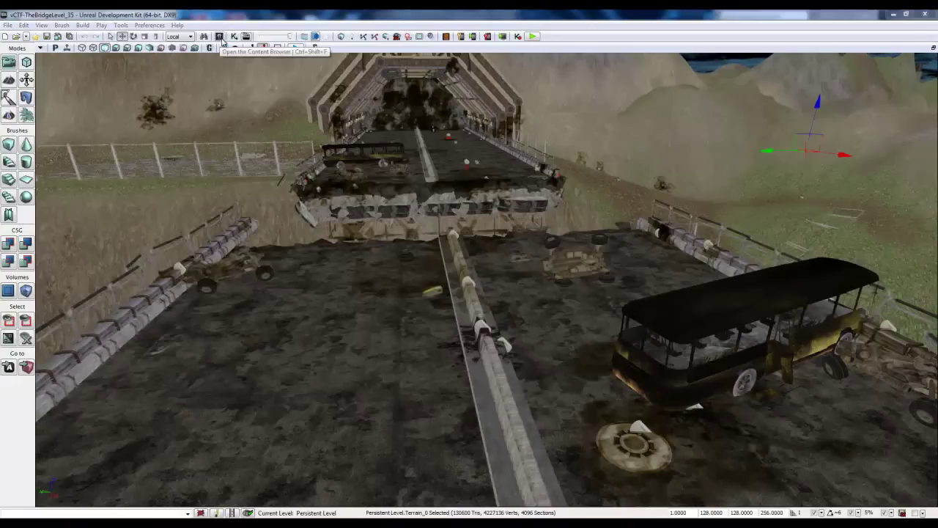
# Step: Save the TheBridge package with the updated oil-truck material
pyautogui.moveTo(462, 58); pyautogui.dragTo(477, 63)
pyautogui.click(323, 343)
pyautogui.rightClick(324, 343)
pyautogui.click(283, 349)
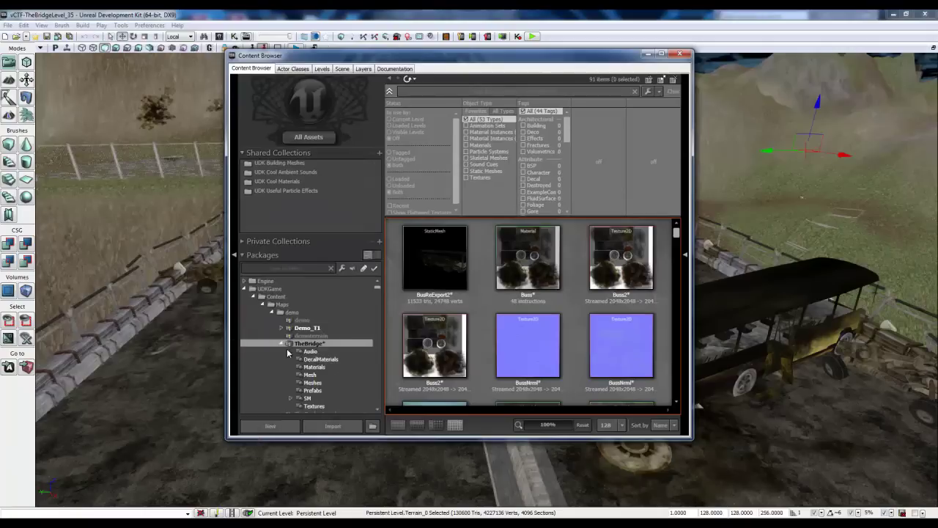
# Step: Open the OilTruckExport2 static mesh from TheBridge's Mesh group in the Static Mesh Editor and view the textured truck at an angle
pyautogui.click(320, 376)
pyautogui.click(522, 260)
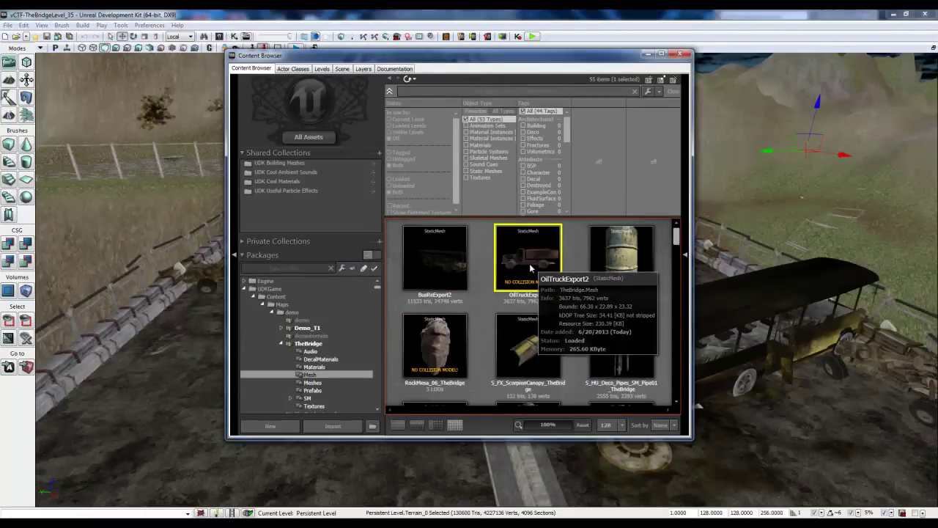
pyautogui.doubleClick(530, 263)
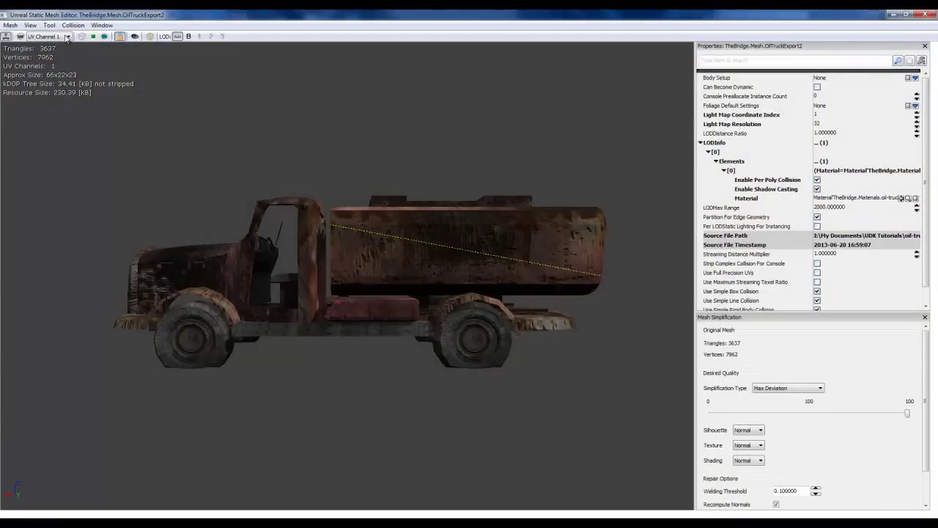
pyautogui.moveTo(252, 196); pyautogui.dragTo(136, 200)
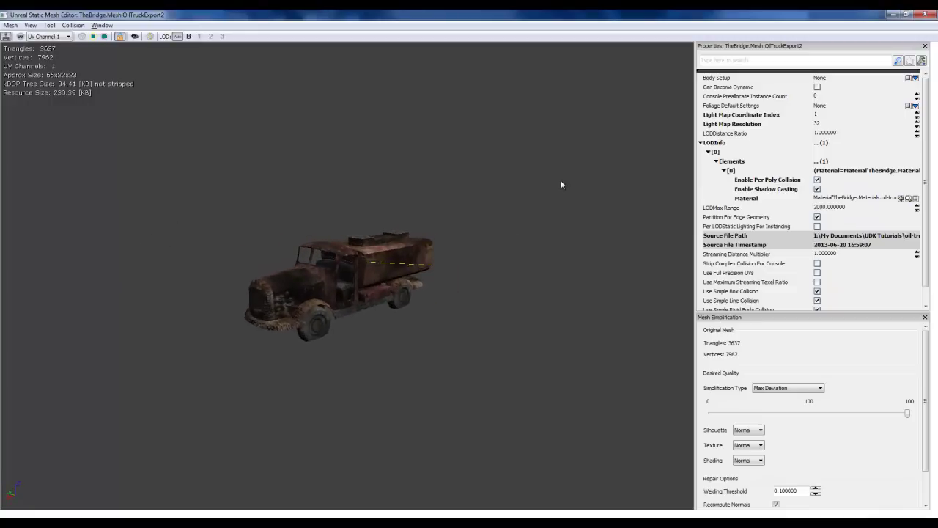
# Step: Give the oil truck mesh a 6DOP simplified collision and turn on the collision display
pyautogui.click(79, 27)
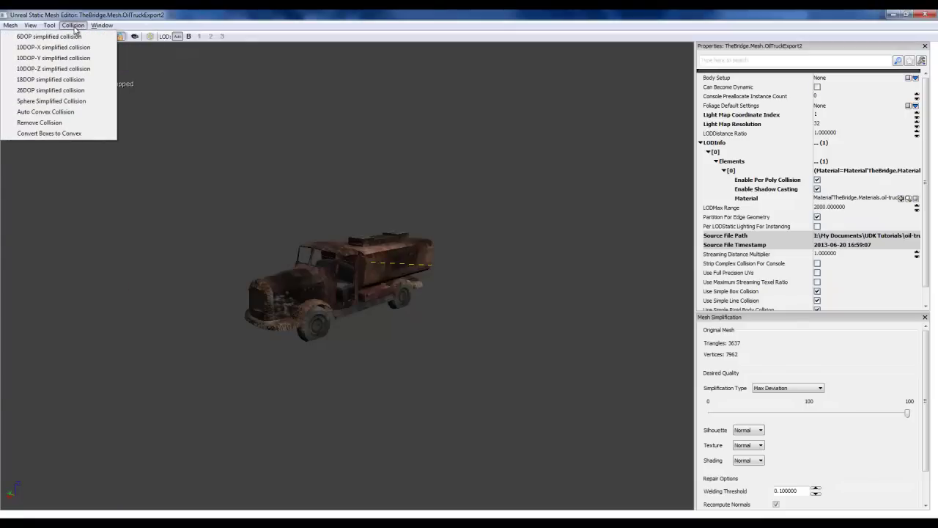
pyautogui.click(57, 37)
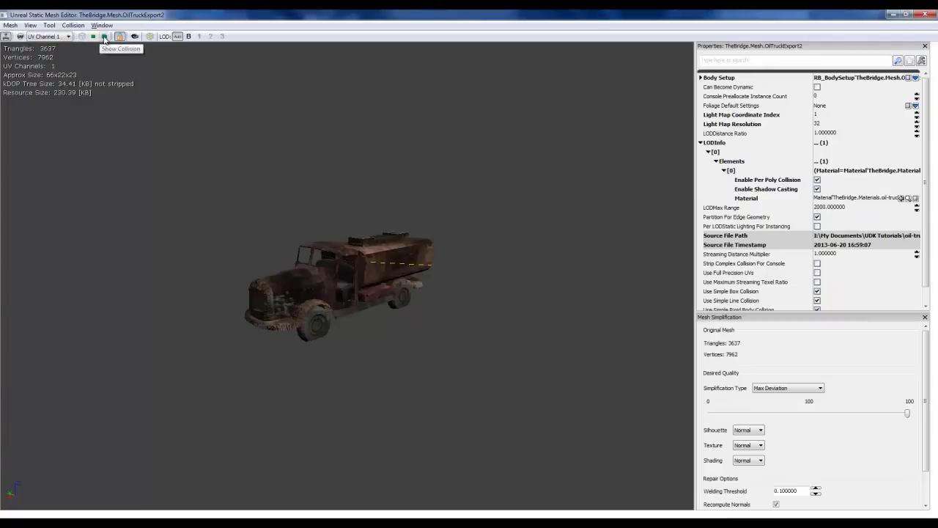
pyautogui.click(105, 37)
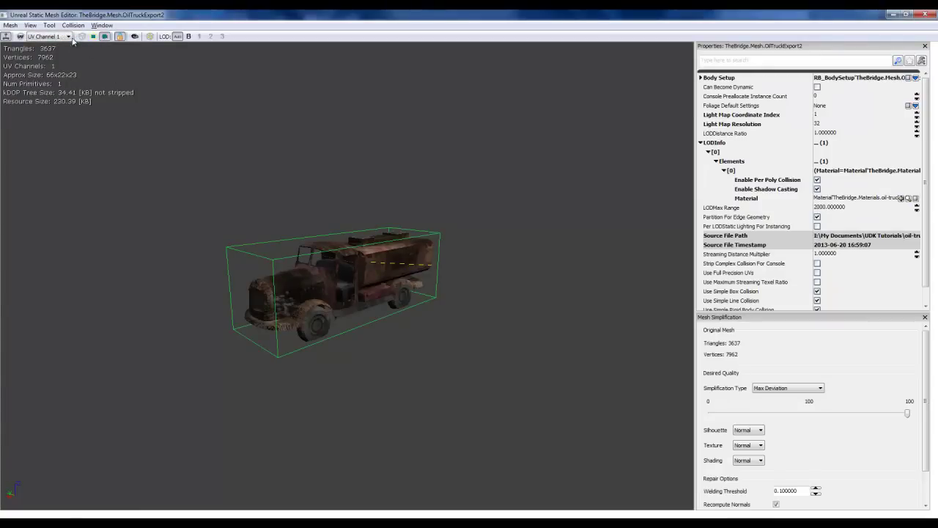
# Step: Generate an Auto Convex Collision for the oil truck with the offered decomposition settings, check its hulls, and close the mesh editor
pyautogui.click(73, 25)
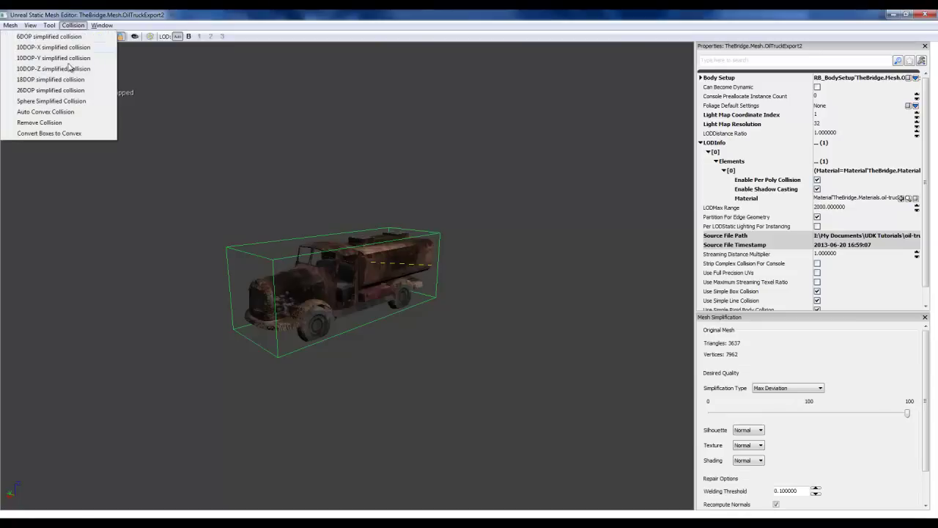
pyautogui.click(66, 113)
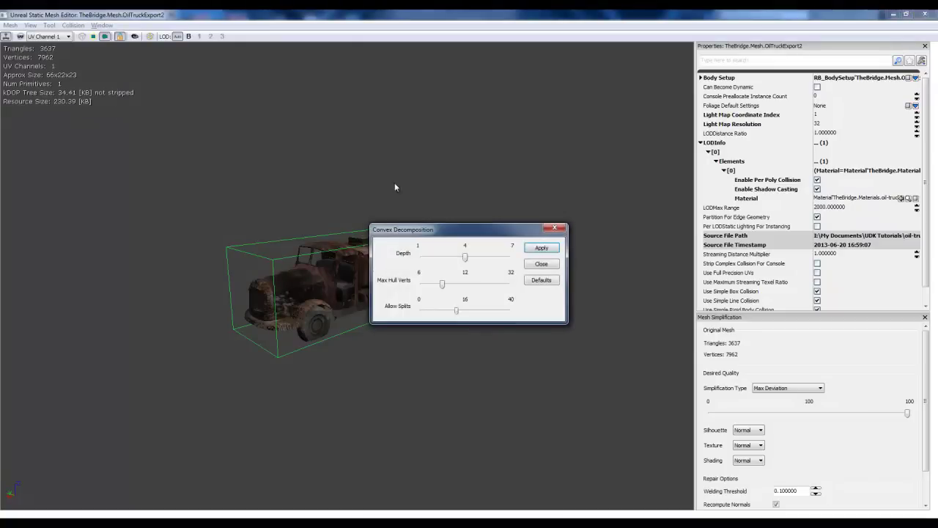
pyautogui.click(543, 248)
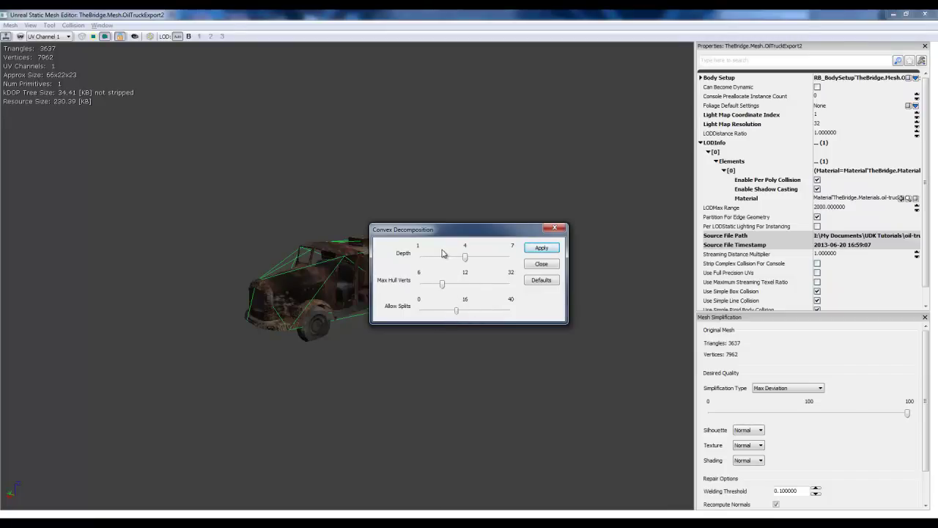
pyautogui.click(543, 263)
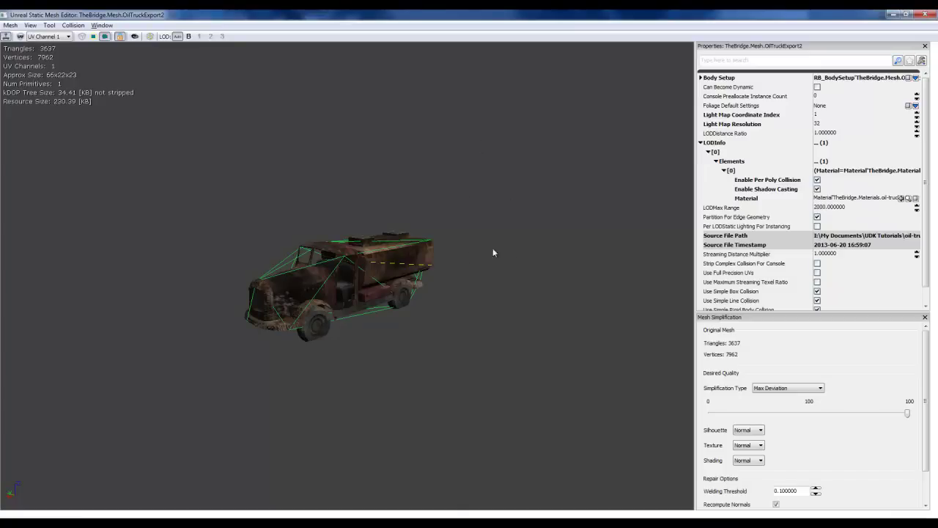
pyautogui.moveTo(440, 267); pyautogui.dragTo(503, 256)
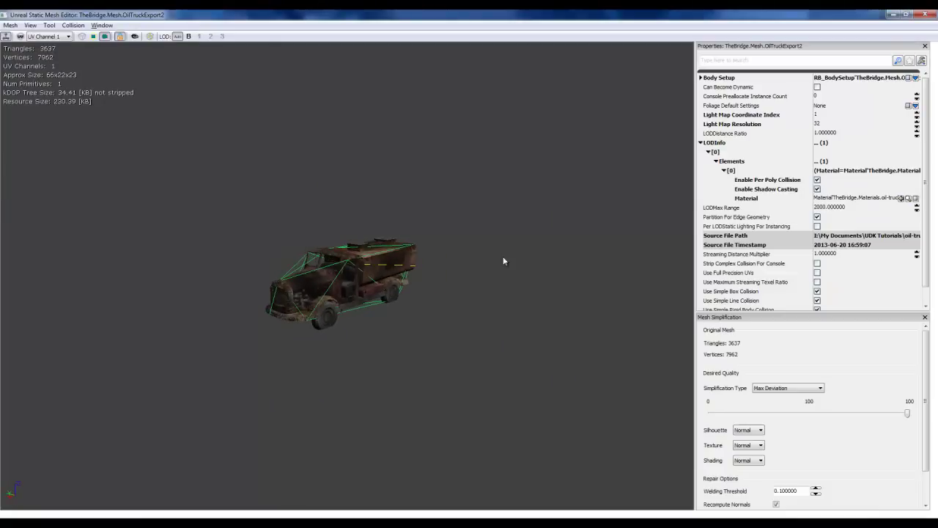
pyautogui.click(930, 15)
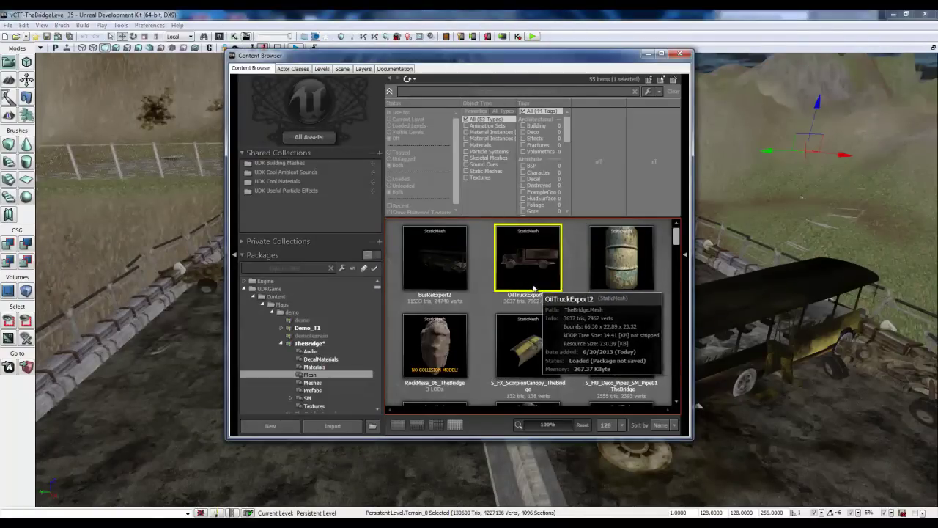
# Step: Save the TheBridge package, set the Content Browser aside from the bridge, and select OilTruckExport2 in the Mesh group
pyautogui.click(308, 344)
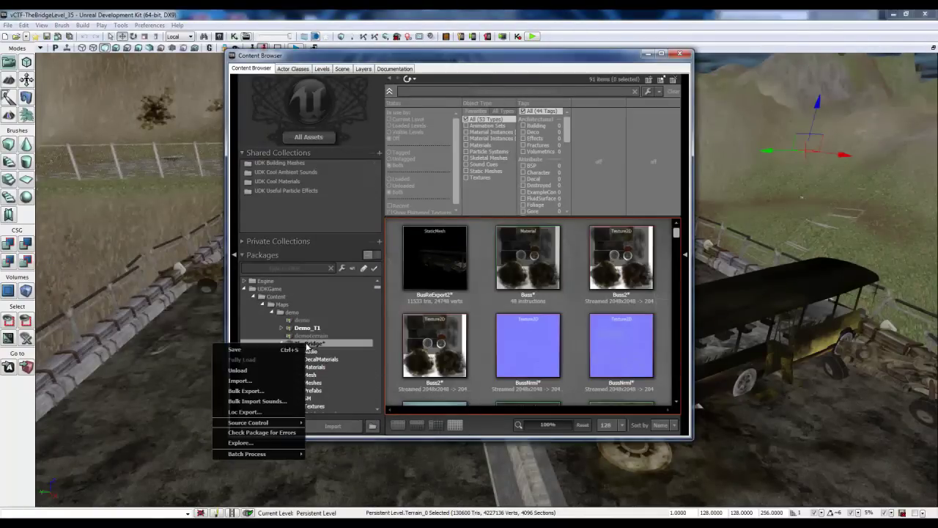
pyautogui.click(290, 350)
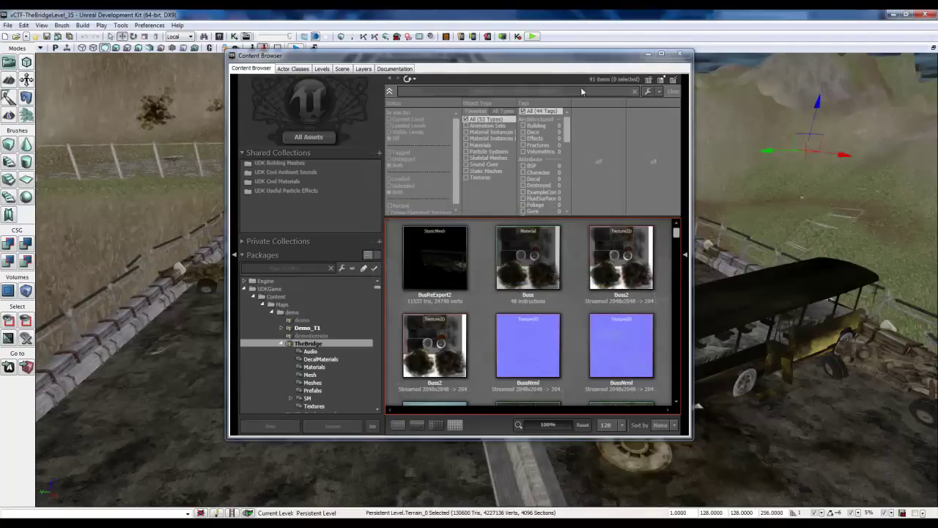
pyautogui.moveTo(567, 63); pyautogui.dragTo(371, 40)
pyautogui.click(119, 362)
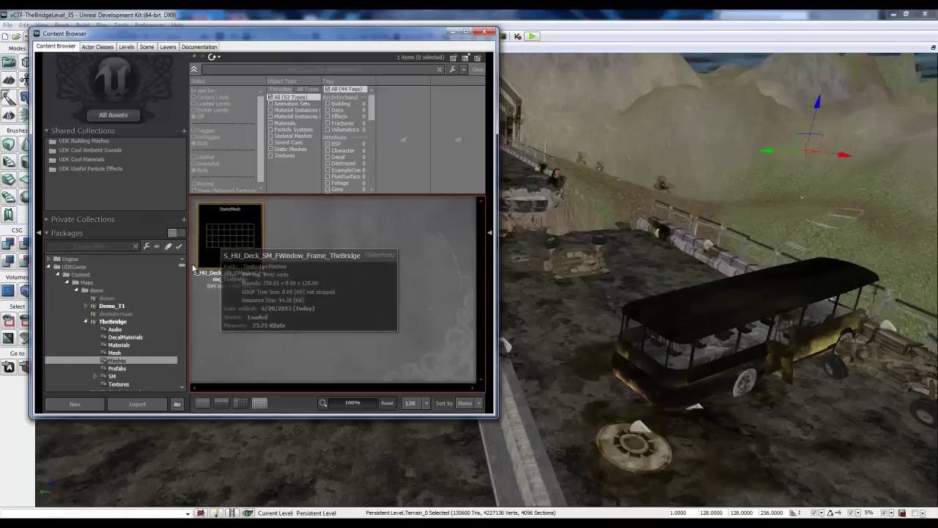
pyautogui.click(131, 354)
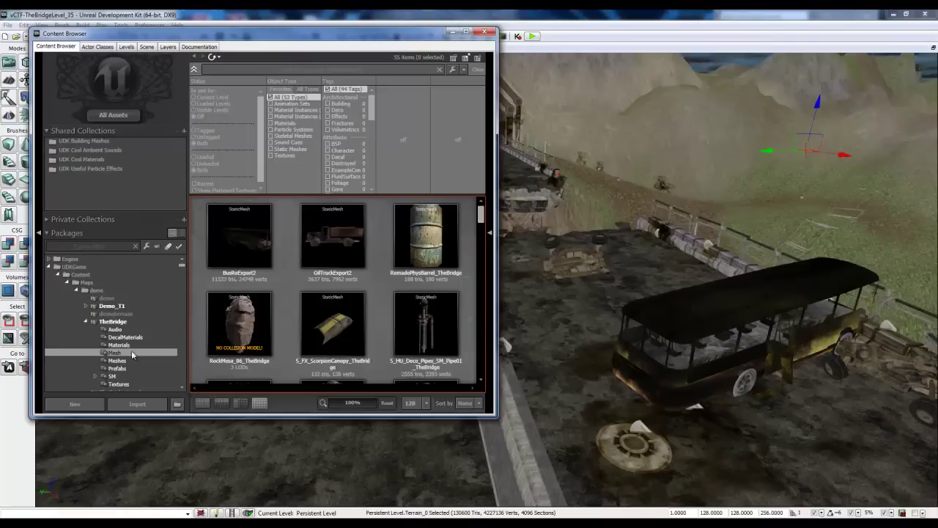
pyautogui.click(332, 233)
# Step: Consult the Level_01_BrokenBridge_01.png layout in Windows Photo Viewer for the vehicle positions, and return to the level editor
pyautogui.moveTo(379, 490); pyautogui.dragTo(292, 481, button='right')
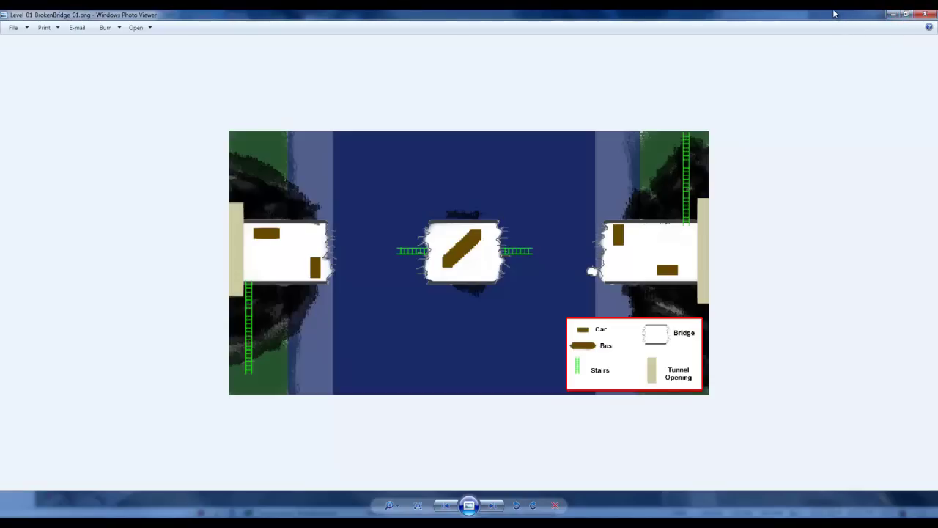
pyautogui.moveTo(833, 15); pyautogui.dragTo(0, 19)
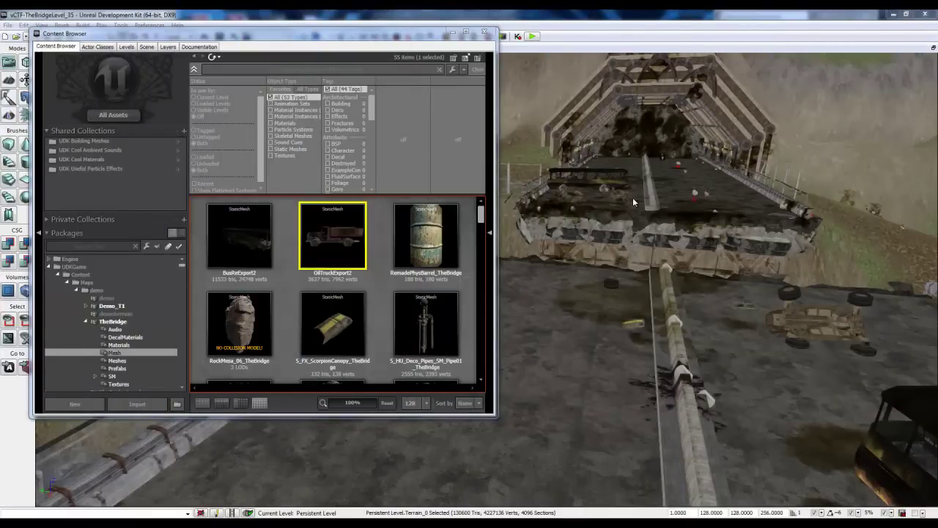
pyautogui.click(394, 52)
pyautogui.rightClick(391, 42)
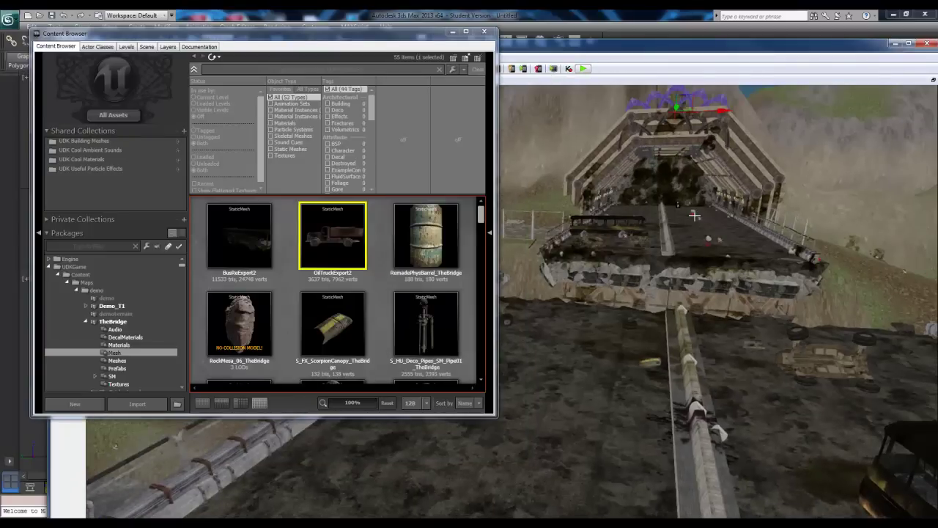
pyautogui.click(854, 255)
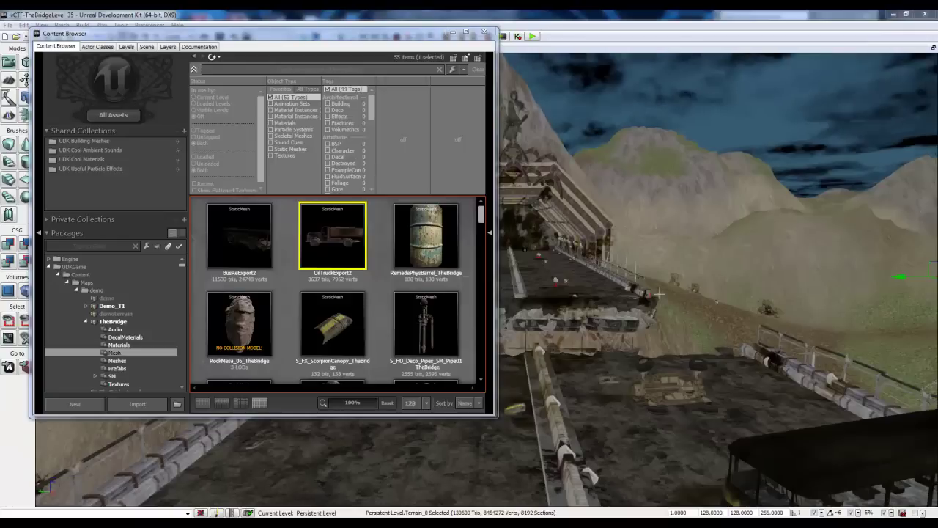
# Step: Place OilTruckExport2 in the level on the bridge deck beside the burnt bus, and minimise the Content Browser
pyautogui.moveTo(658, 245); pyautogui.dragTo(658, 293, button='right')
pyautogui.moveTo(332, 235); pyautogui.dragTo(517, 360)
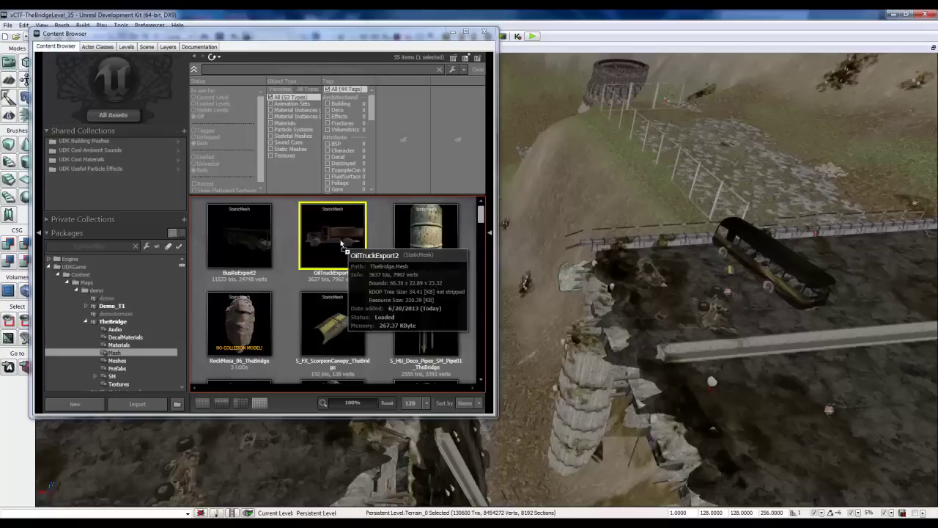
pyautogui.moveTo(341, 243); pyautogui.dragTo(797, 308)
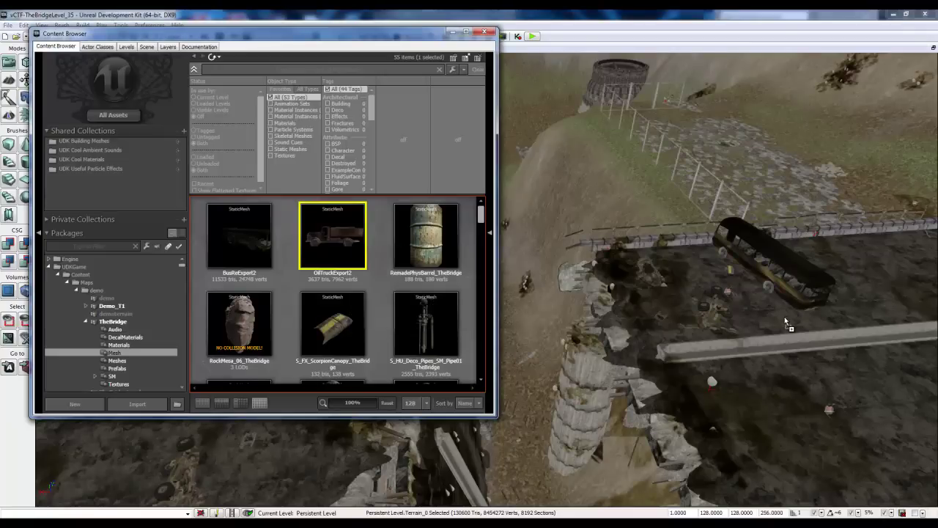
pyautogui.click(855, 294)
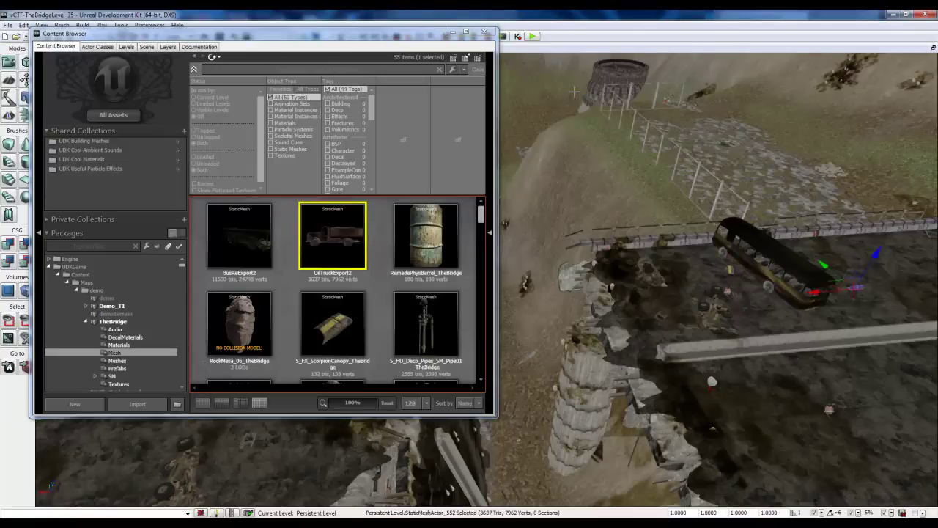
pyautogui.click(453, 34)
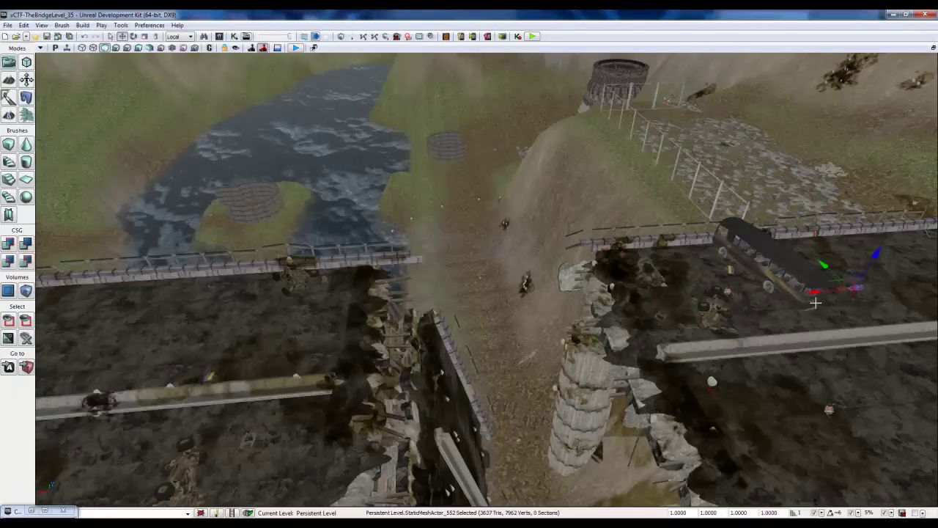
# Step: Scale the oil truck uniformly to about 5.4 so that its size suits the bus
pyautogui.moveTo(484, 279); pyautogui.dragTo(550, 342, button='right')
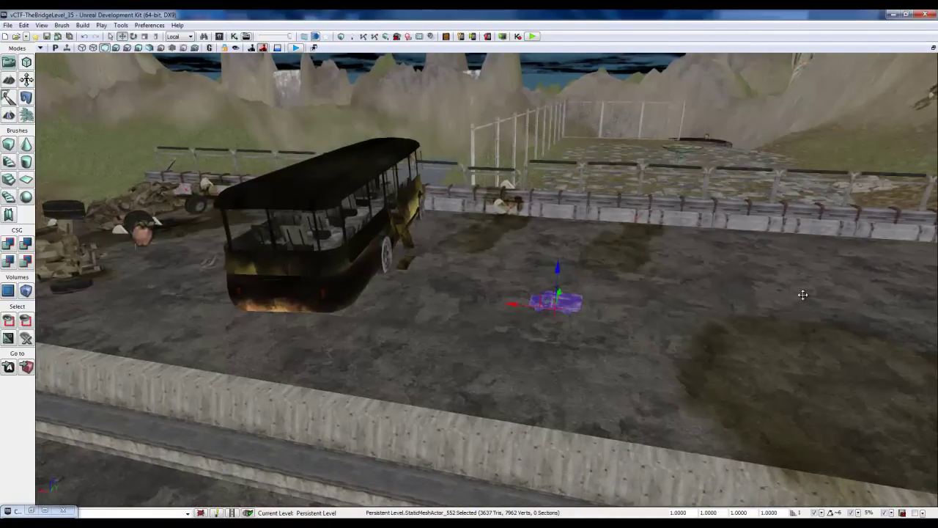
pyautogui.press('space')
pyautogui.press('space')
pyautogui.moveTo(504, 304); pyautogui.dragTo(496, 306)
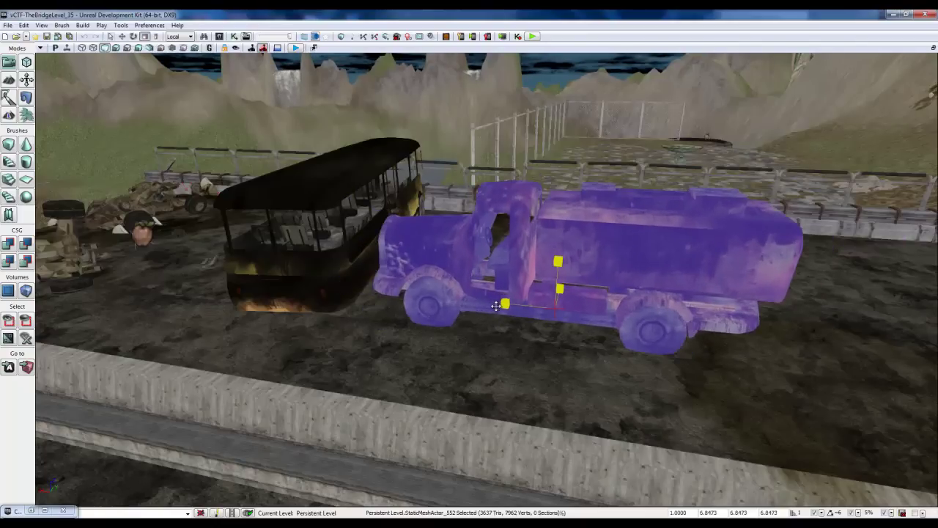
pyautogui.moveTo(469, 350); pyautogui.dragTo(549, 335, button='right')
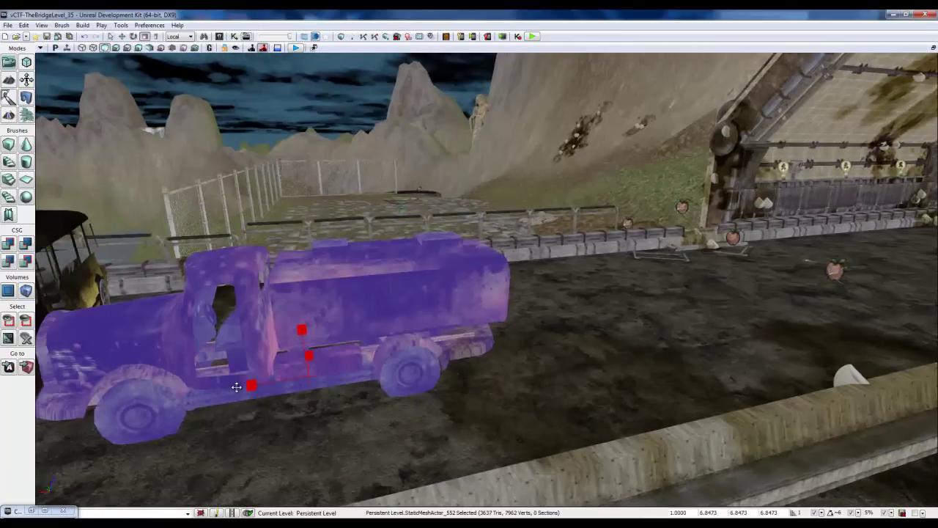
pyautogui.moveTo(250, 386)
pyautogui.mouseDown()
pyautogui.moveTo(236, 387)
pyautogui.moveTo(249, 386)
pyautogui.mouseUp()
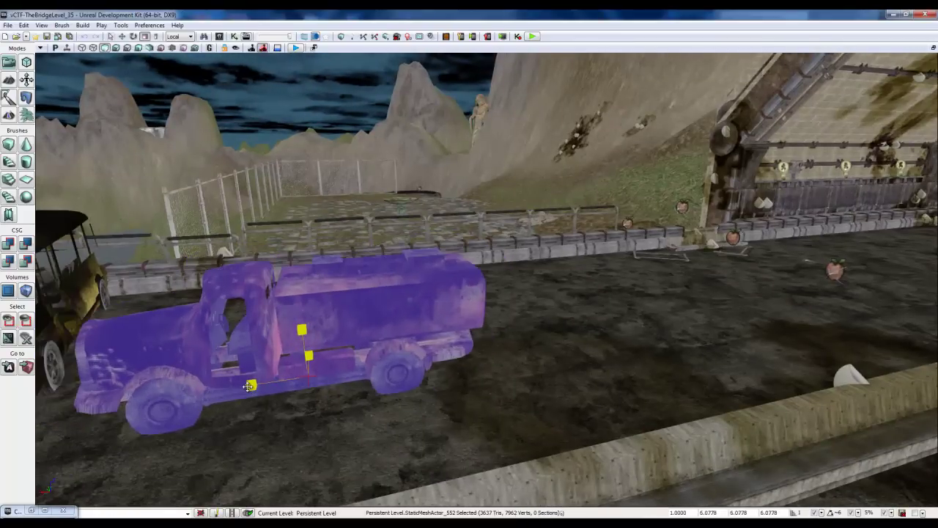
pyautogui.moveTo(416, 399); pyautogui.dragTo(426, 362)
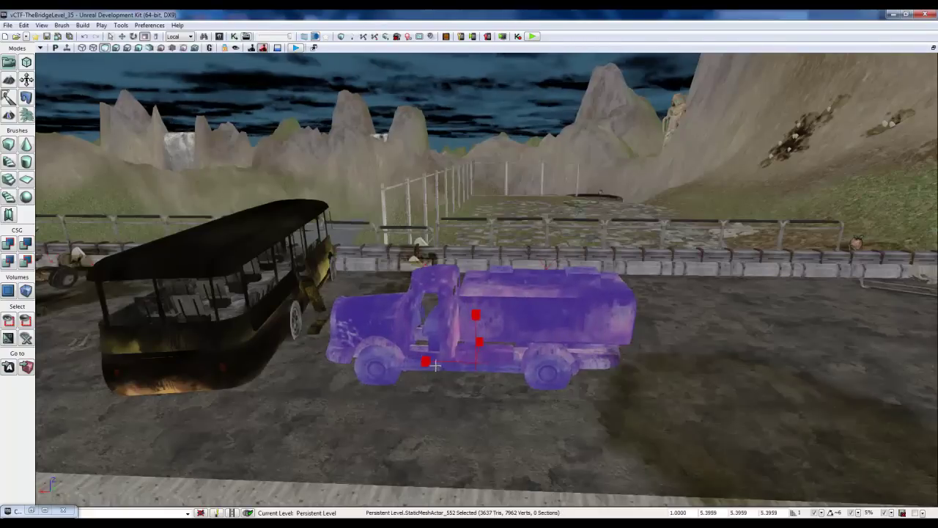
# Step: Move the oil truck along the bridge, away from the burnt bus, to the broken end of the opposite deck section
pyautogui.moveTo(536, 421); pyautogui.dragTo(231, 438, button='right')
pyautogui.moveTo(231, 437); pyautogui.dragTo(549, 434)
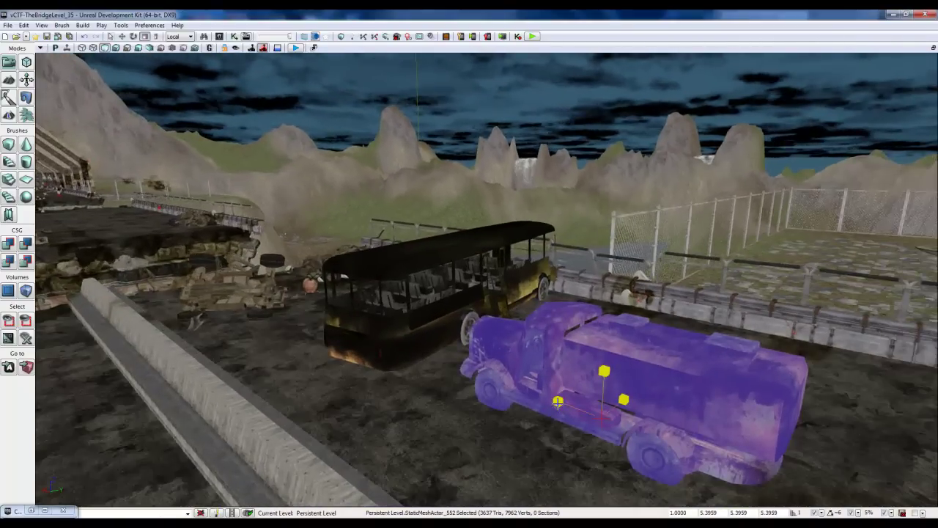
pyautogui.press('Left')
pyautogui.press('Left')
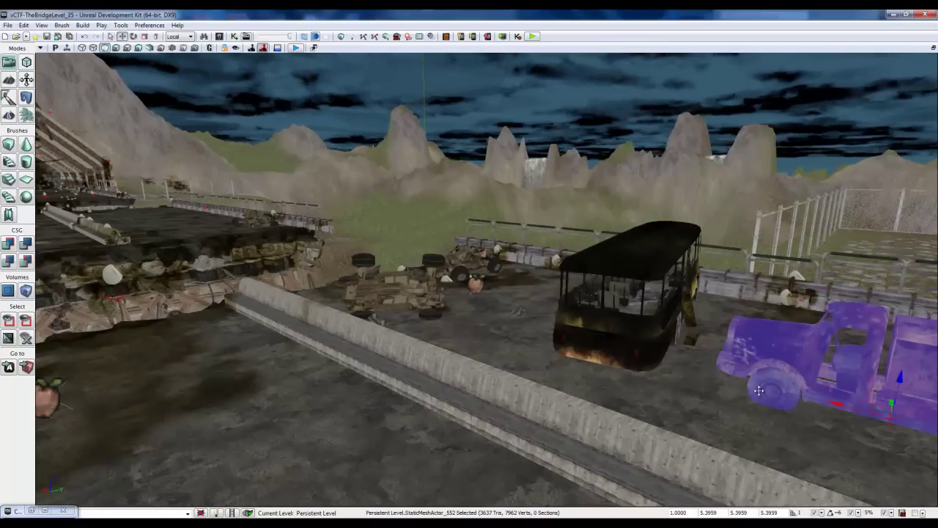
pyautogui.moveTo(775, 390); pyautogui.dragTo(758, 396)
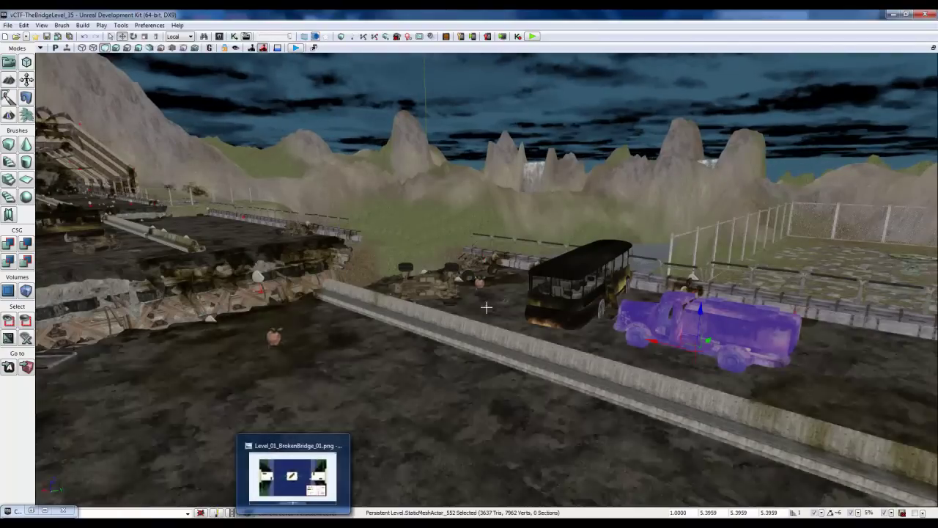
pyautogui.moveTo(494, 311); pyautogui.dragTo(442, 463, button='right')
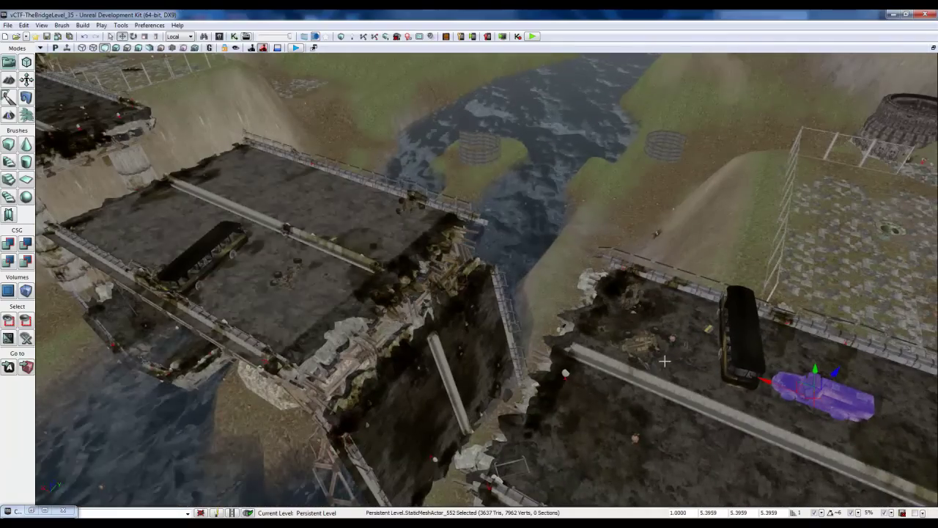
pyautogui.moveTo(665, 360); pyautogui.dragTo(605, 310)
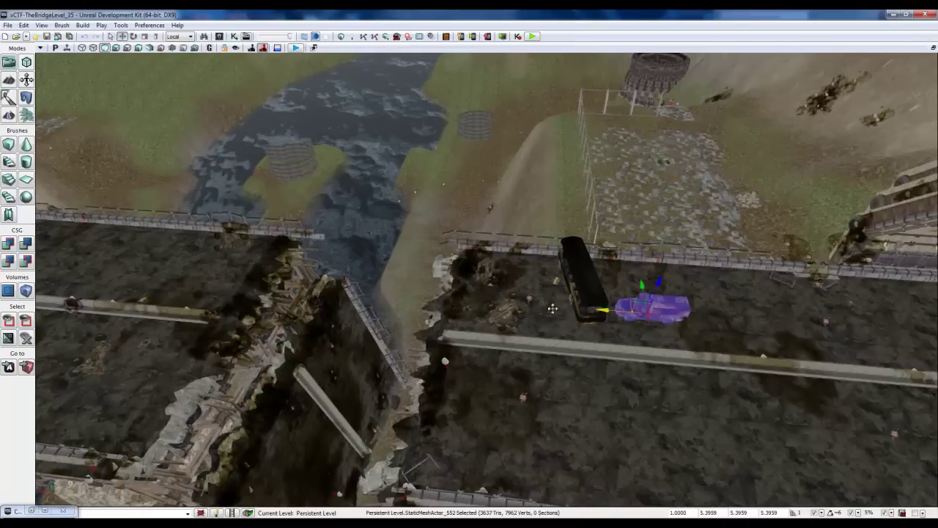
pyautogui.moveTo(200, 274); pyautogui.dragTo(199, 274)
pyautogui.moveTo(199, 273); pyautogui.dragTo(102, 226, button='right')
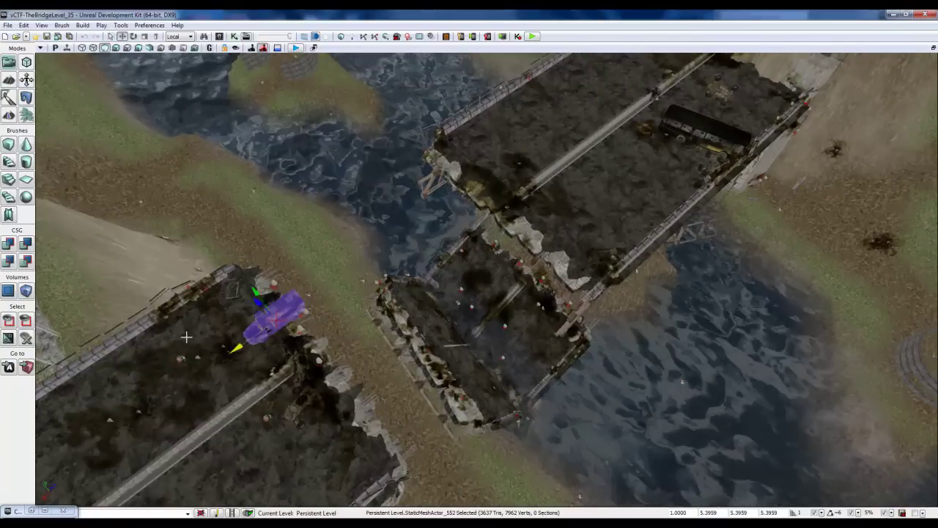
pyautogui.moveTo(469, 271); pyautogui.dragTo(548, 270, button='right')
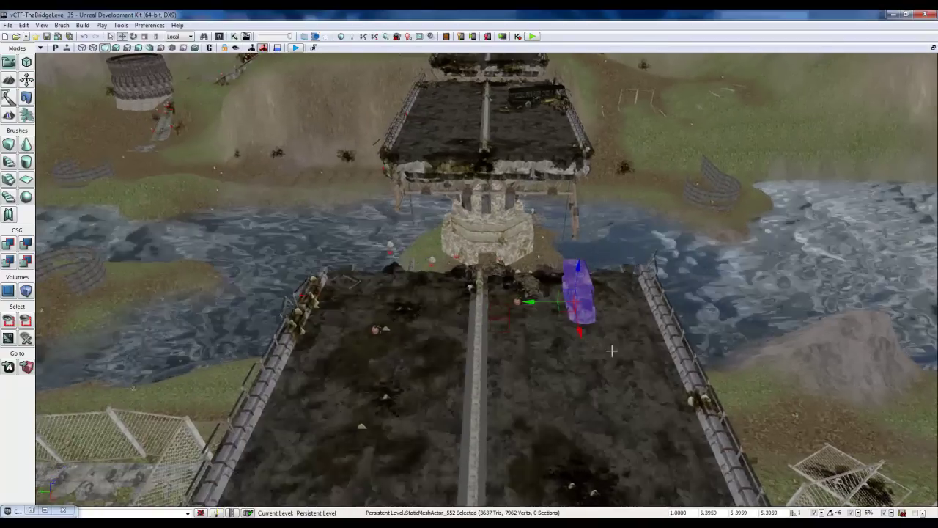
pyautogui.moveTo(614, 348); pyautogui.dragTo(617, 330, button='right')
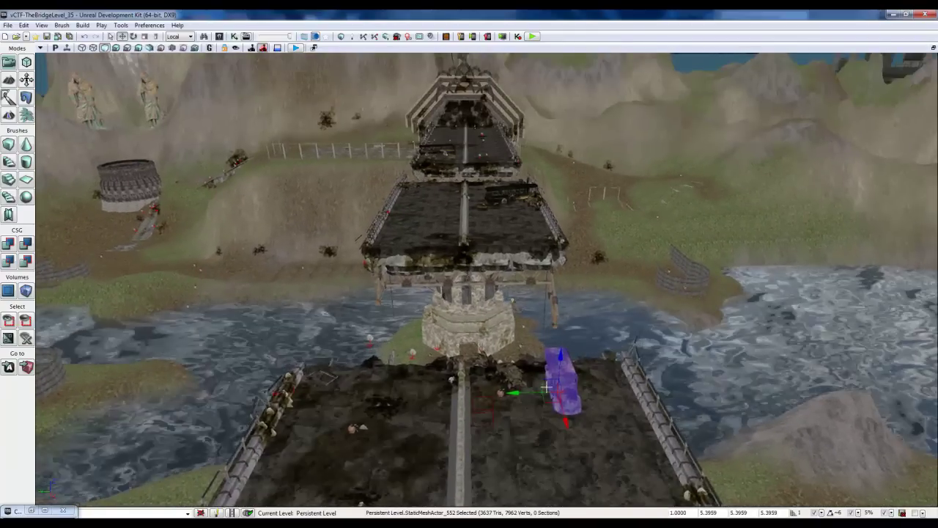
# Step: Rotate the oil truck about its vertical axis and position its front against the wrecked vehicles at the deck's broken edge
pyautogui.press('space')
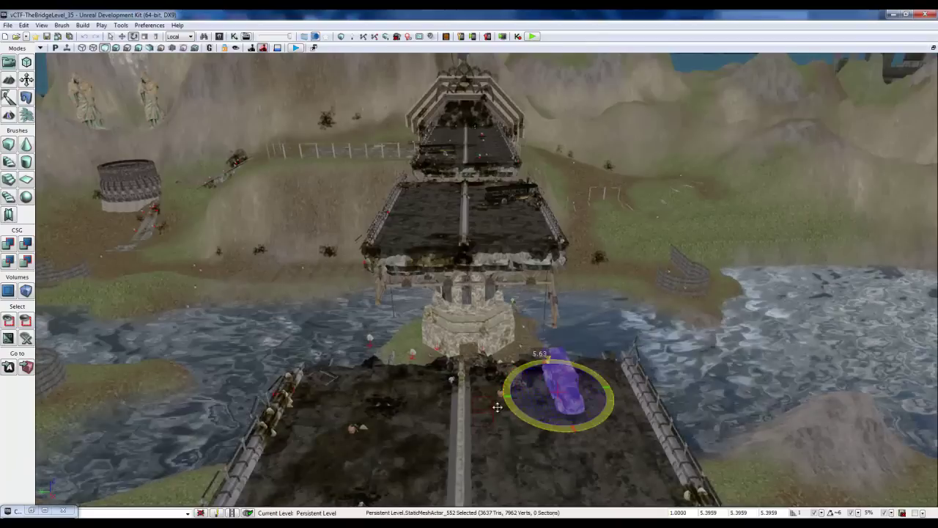
pyautogui.moveTo(594, 431)
pyautogui.mouseDown()
pyautogui.moveTo(614, 418)
pyautogui.moveTo(580, 435)
pyautogui.mouseUp()
pyautogui.scroll(5, 582, 447)
pyautogui.moveTo(582, 448); pyautogui.dragTo(611, 391, button='right')
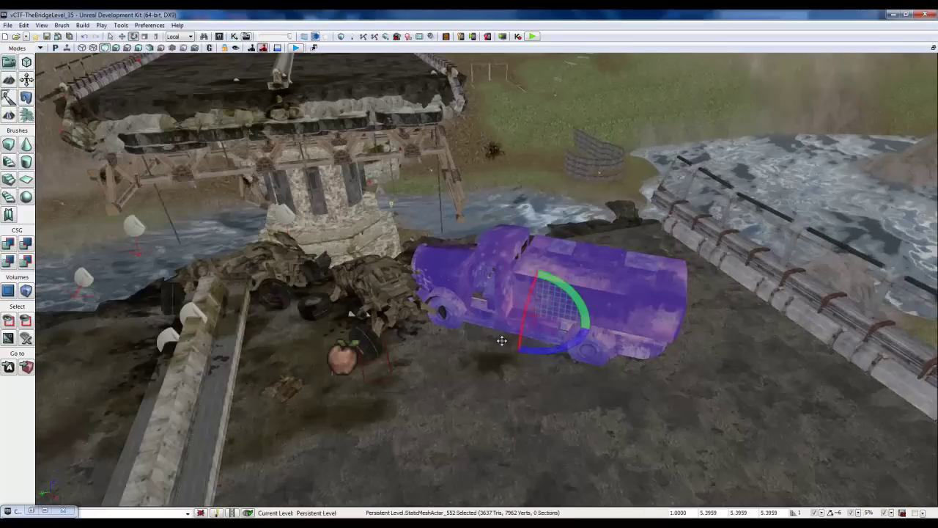
pyautogui.press('space')
pyautogui.moveTo(496, 307); pyautogui.dragTo(525, 326)
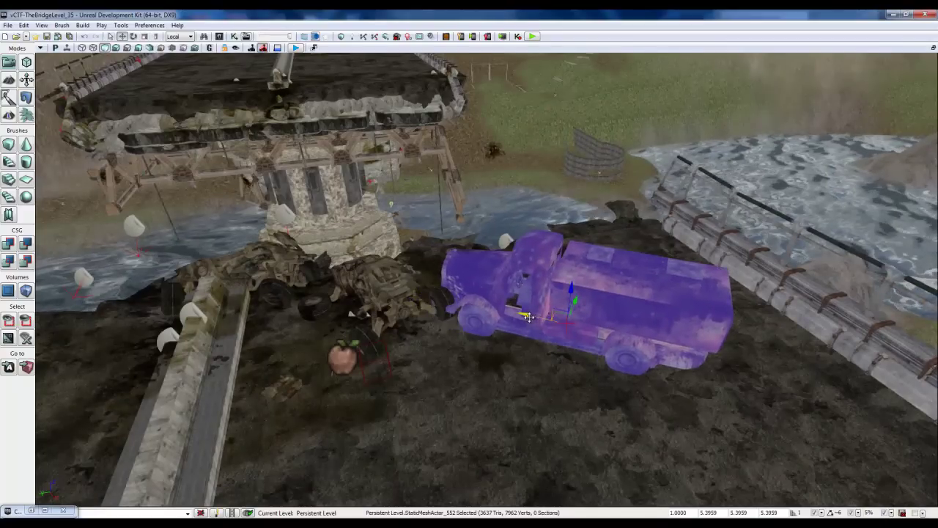
pyautogui.moveTo(528, 317); pyautogui.dragTo(491, 295)
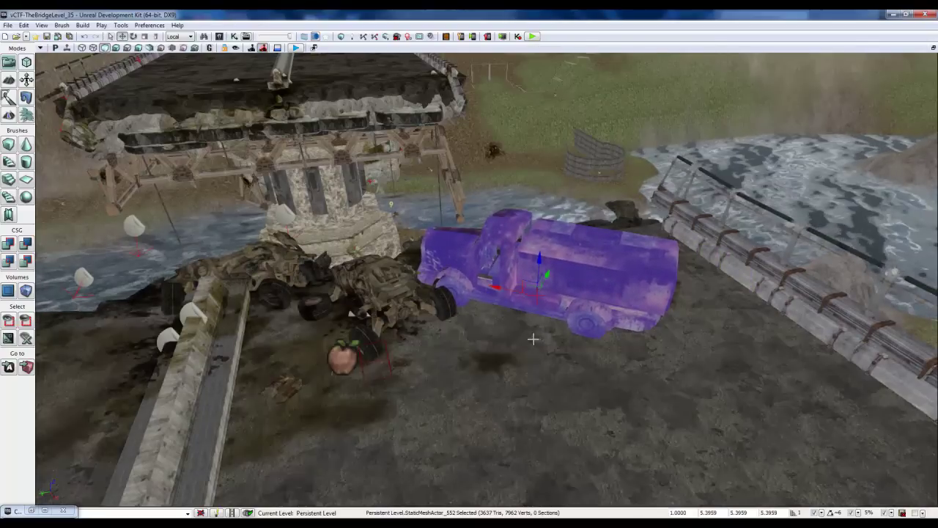
# Step: Duplicate the oil truck and move the copy across the gap onto the bridge's middle deck section
pyautogui.moveTo(533, 337); pyautogui.dragTo(584, 325, button='right')
pyautogui.moveTo(584, 324); pyautogui.dragTo(463, 335)
pyautogui.moveTo(463, 335); pyautogui.dragTo(543, 322, button='right')
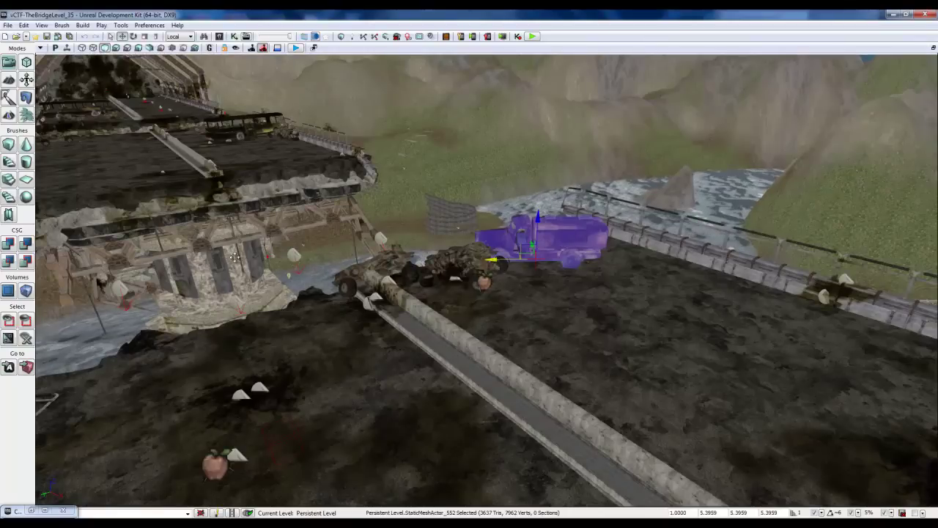
pyautogui.keyDown('alt'); pyautogui.moveTo(234, 257); pyautogui.dragTo(230, 258); pyautogui.keyUp('alt')
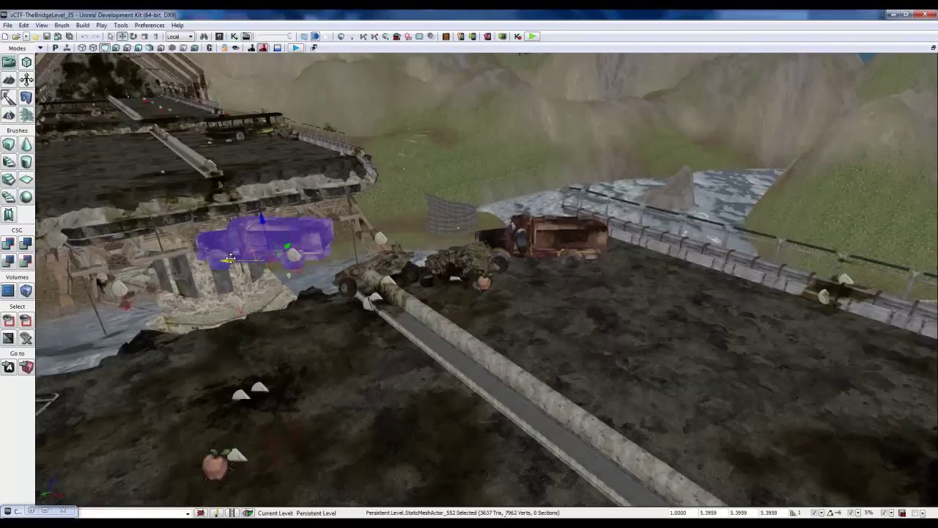
pyautogui.moveTo(287, 246); pyautogui.dragTo(211, 158)
pyautogui.moveTo(327, 121); pyautogui.dragTo(583, 146, button='right')
pyautogui.moveTo(582, 191); pyautogui.dragTo(346, 261)
# Step: Turn the copied oil truck on the middle deck section and move it close to the burnt bus
pyautogui.press('space')
pyautogui.moveTo(531, 292); pyautogui.dragTo(769, 261)
pyautogui.press('space')
pyautogui.press('space')
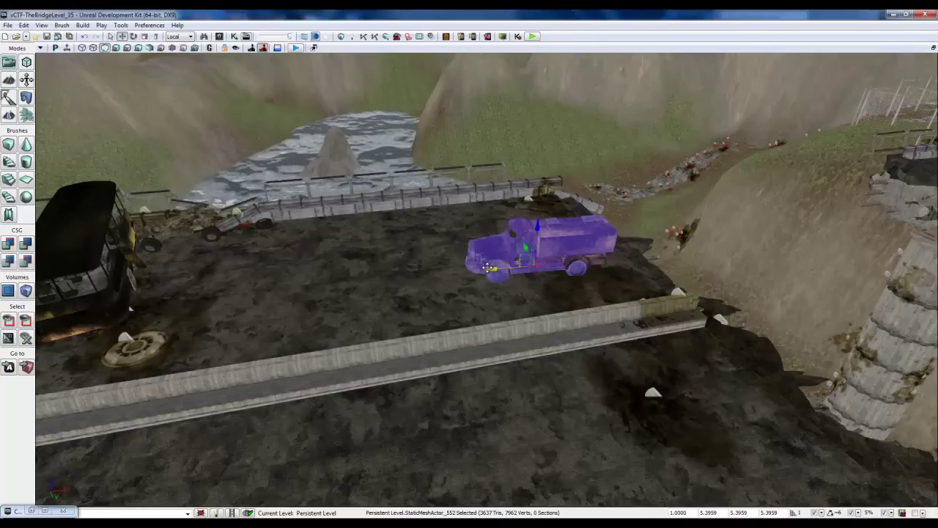
pyautogui.moveTo(489, 267); pyautogui.dragTo(174, 281)
# Step: Rotate the copied oil truck about its vertical axis and adjust its position between the railing and the central divider near the bus
pyautogui.press('space')
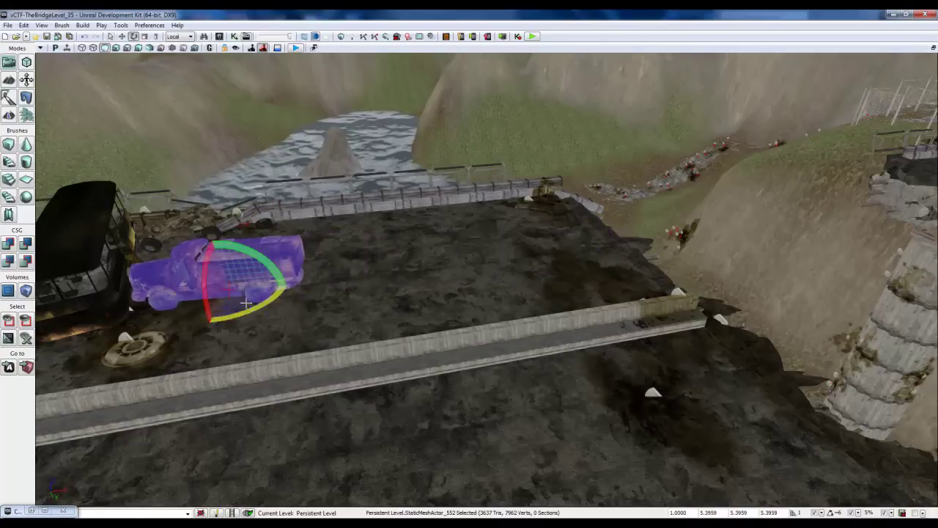
pyautogui.moveTo(211, 314); pyautogui.dragTo(206, 324)
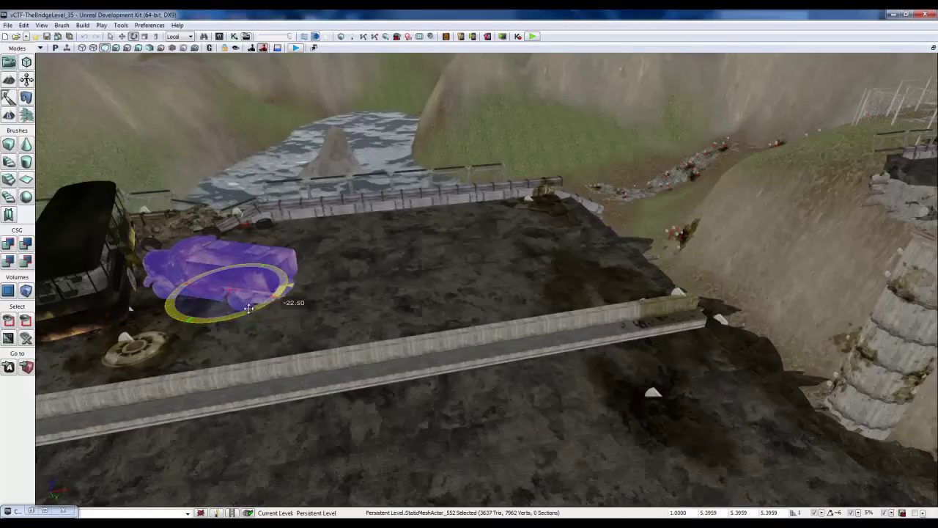
pyautogui.press('space')
pyautogui.press('space')
pyautogui.moveTo(190, 288); pyautogui.dragTo(246, 317)
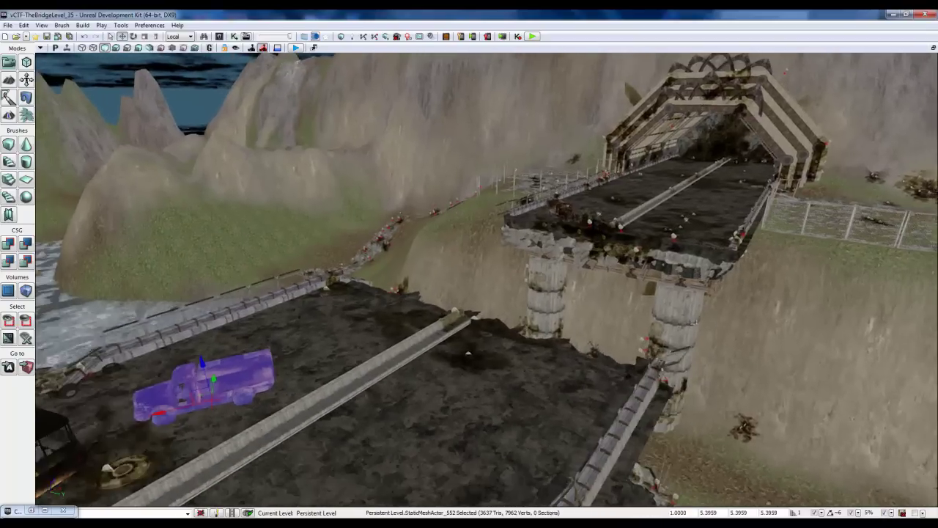
pyautogui.moveTo(696, 321); pyautogui.dragTo(693, 345)
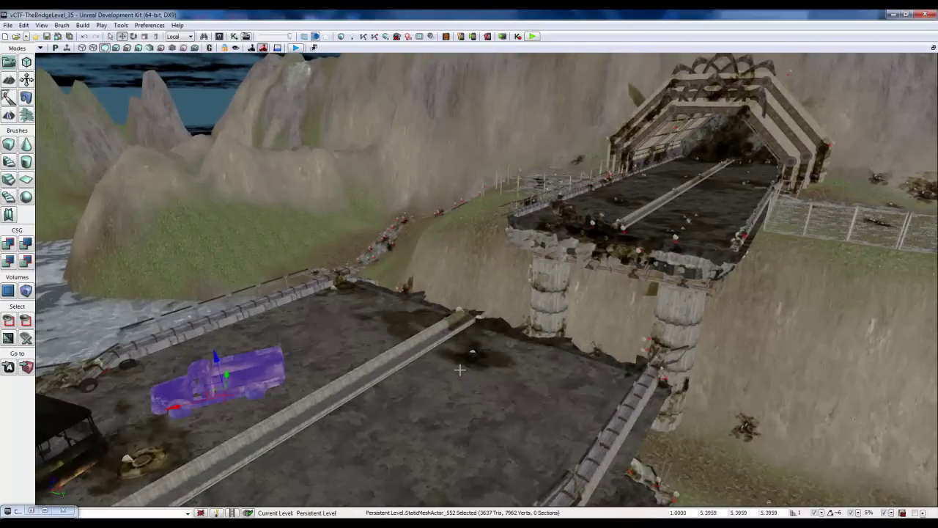